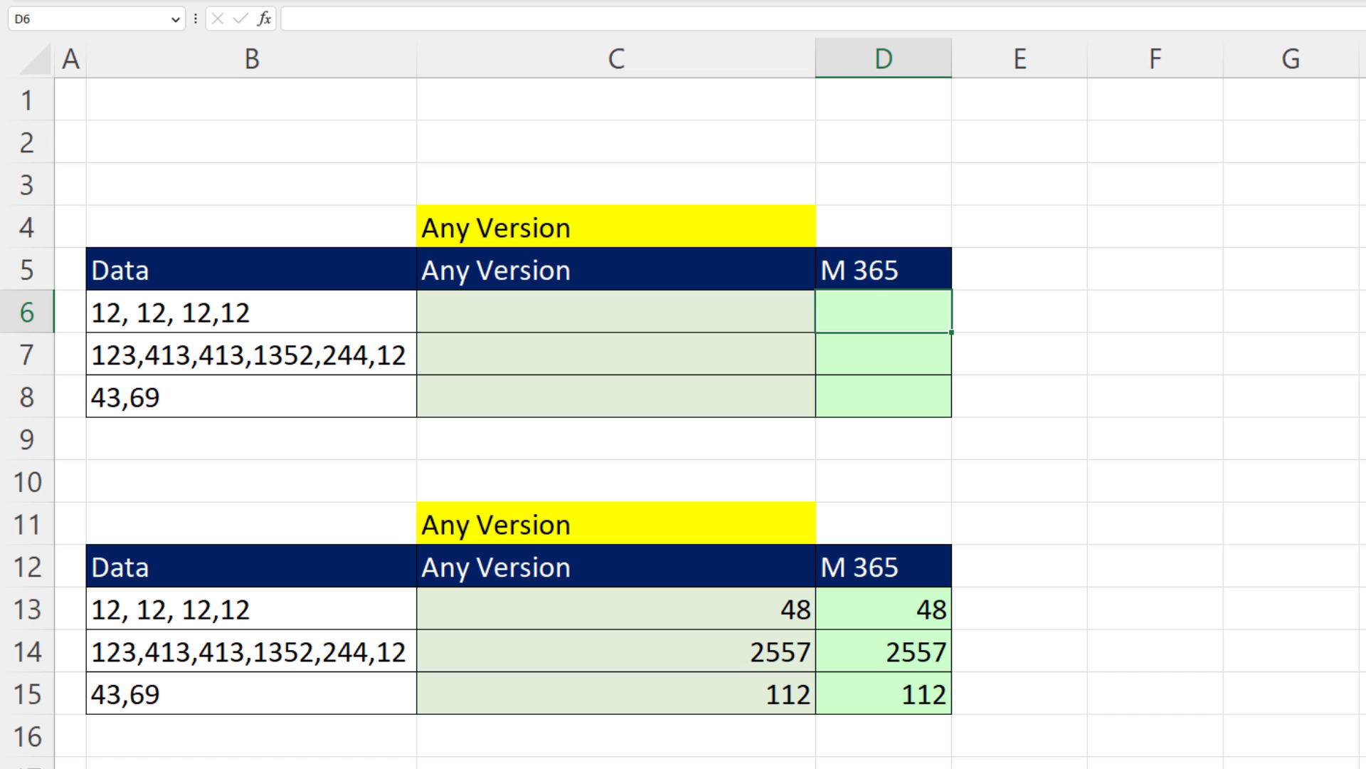
# Enter =TEXTSPLIT(B6,",") in D6 so the four 12 values spill across D6:G6
pyautogui.write('=texts')
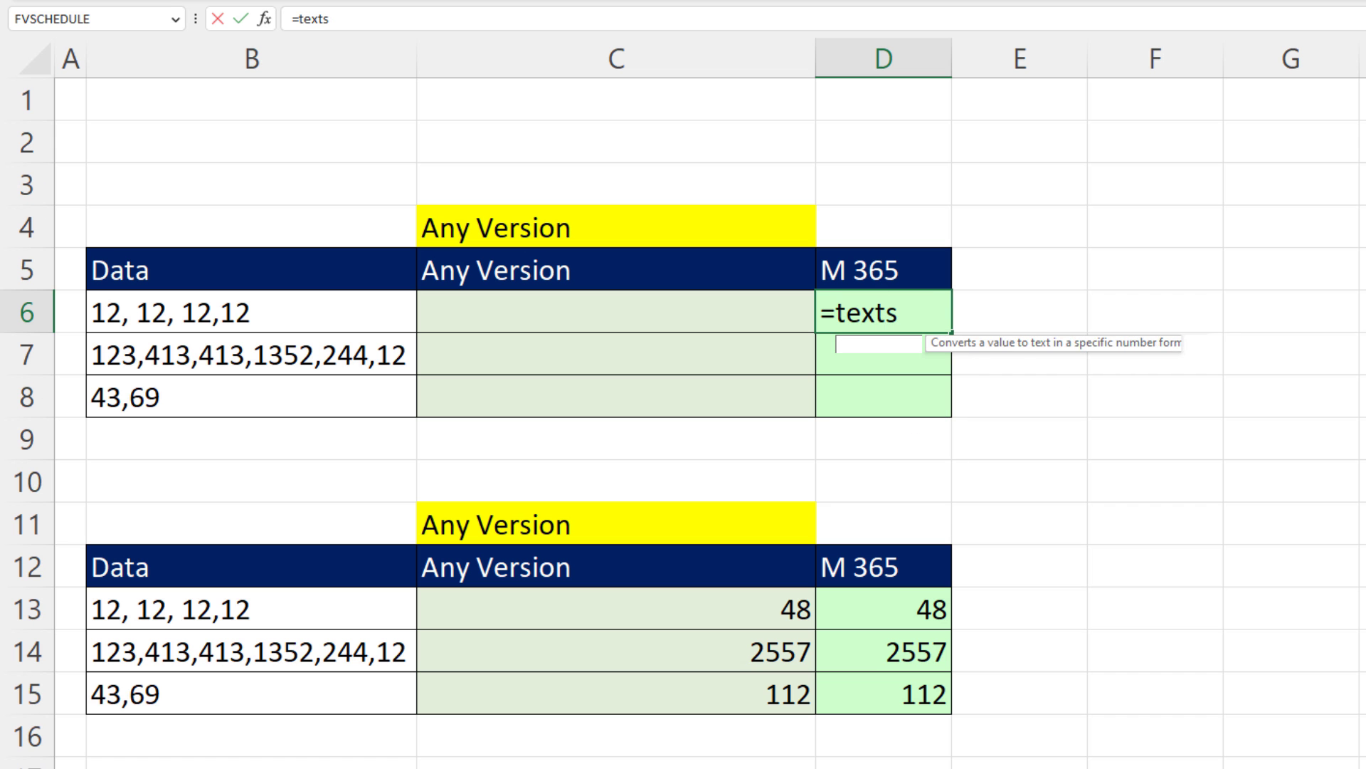
pyautogui.press('Tab')
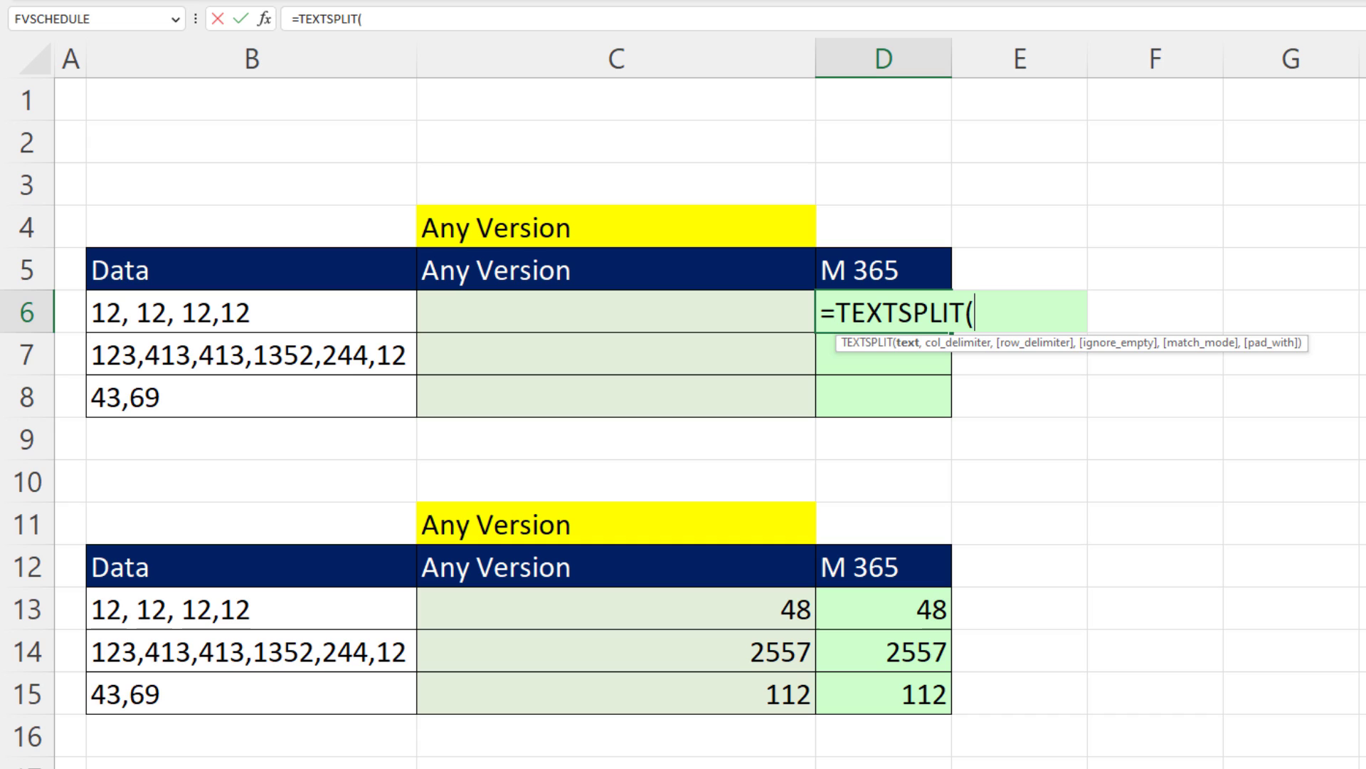
pyautogui.click(342, 322)
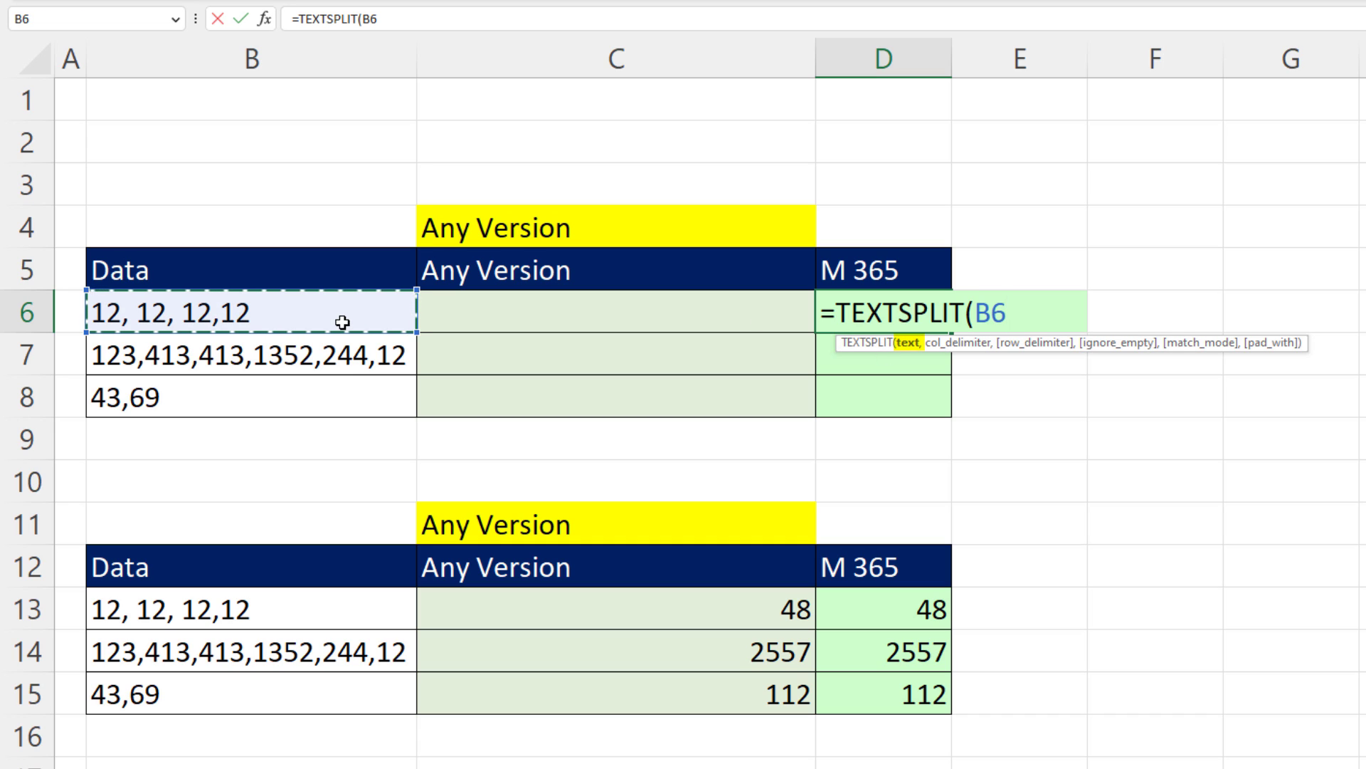
pyautogui.write(',')
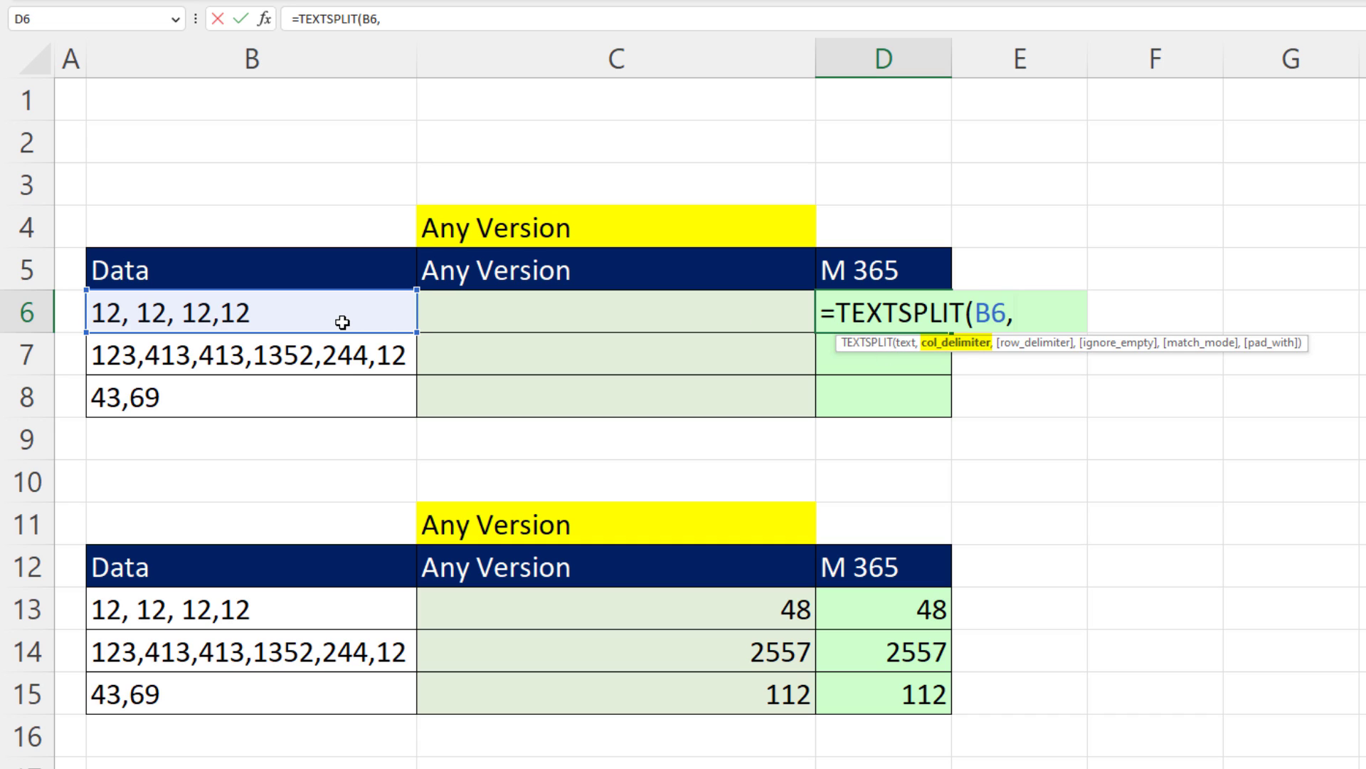
pyautogui.write('",")')
pyautogui.hotkey('ctrl', 'Return')
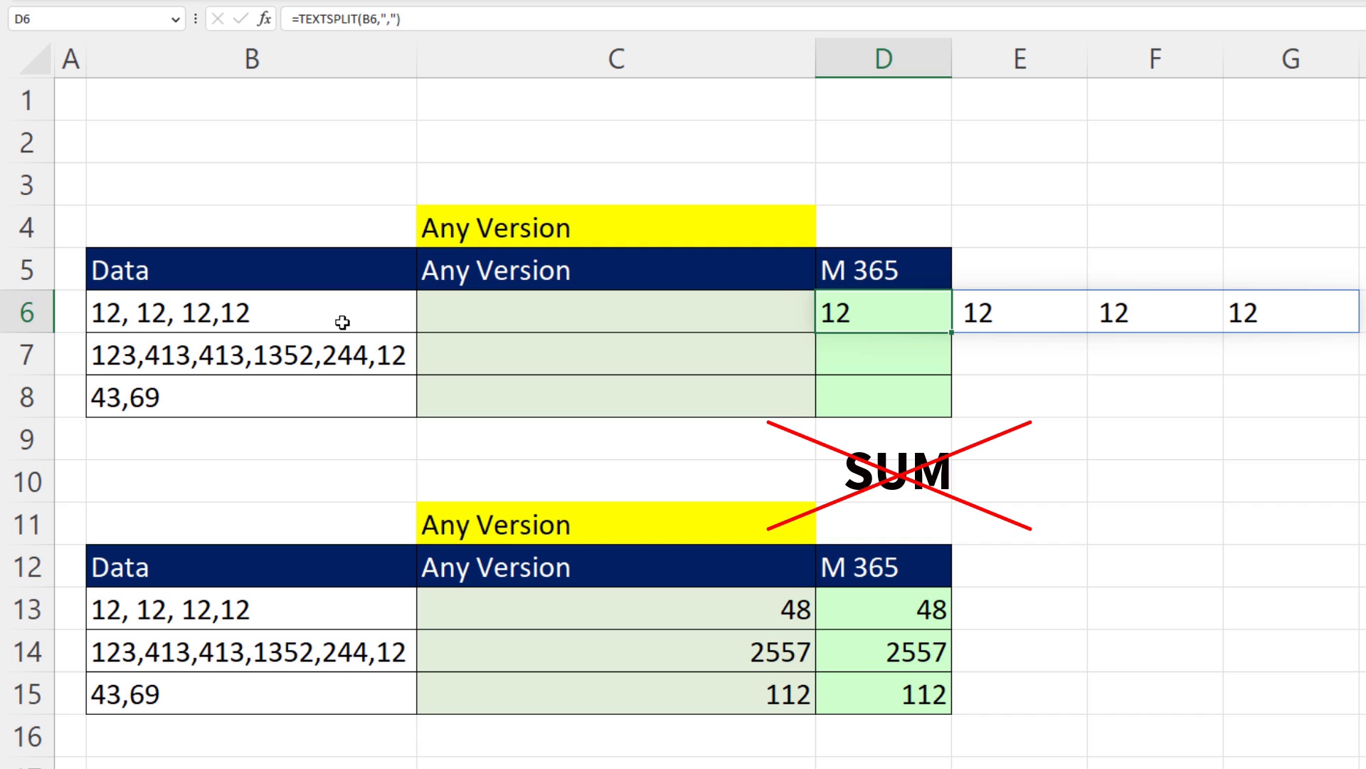
# Prefix the TEXTSPLIT formula in D6 with -- to turn the split text into numbers
pyautogui.press('F2')
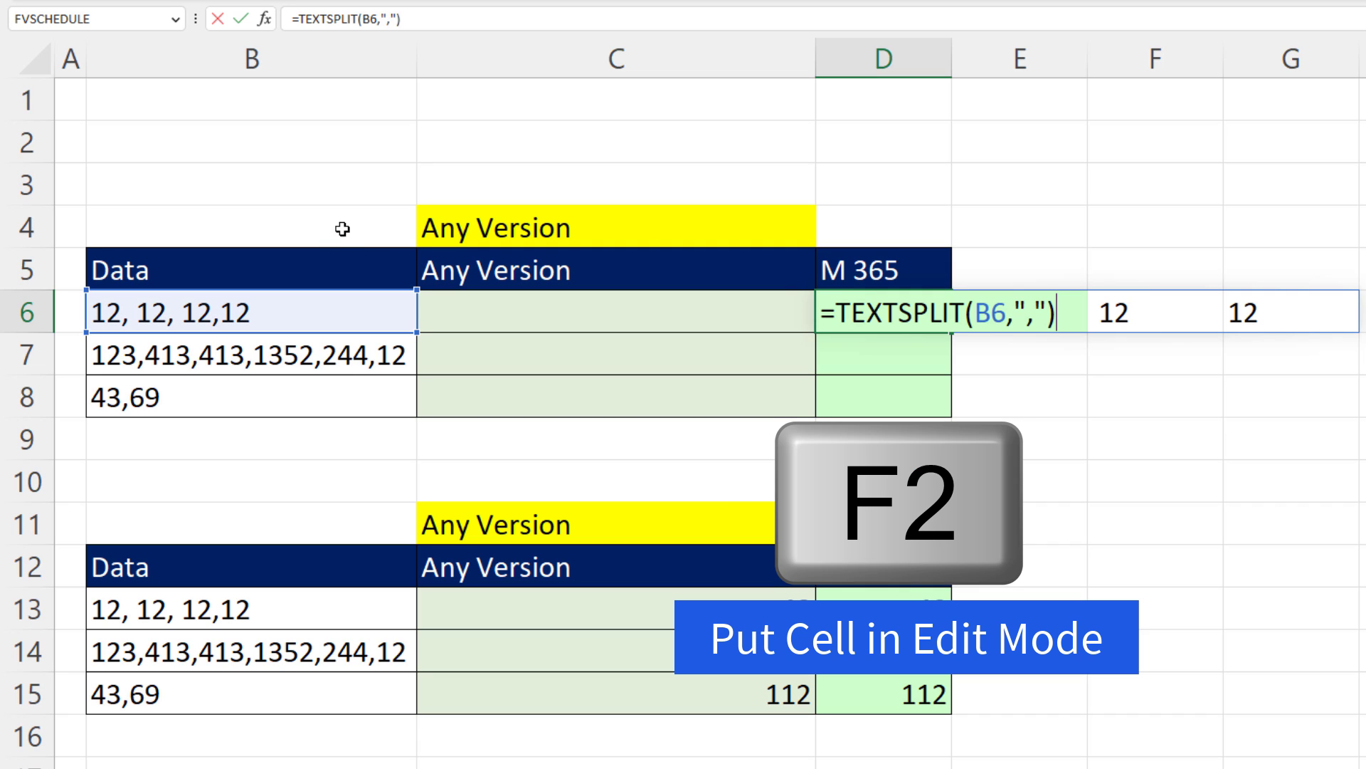
pyautogui.click(833, 312)
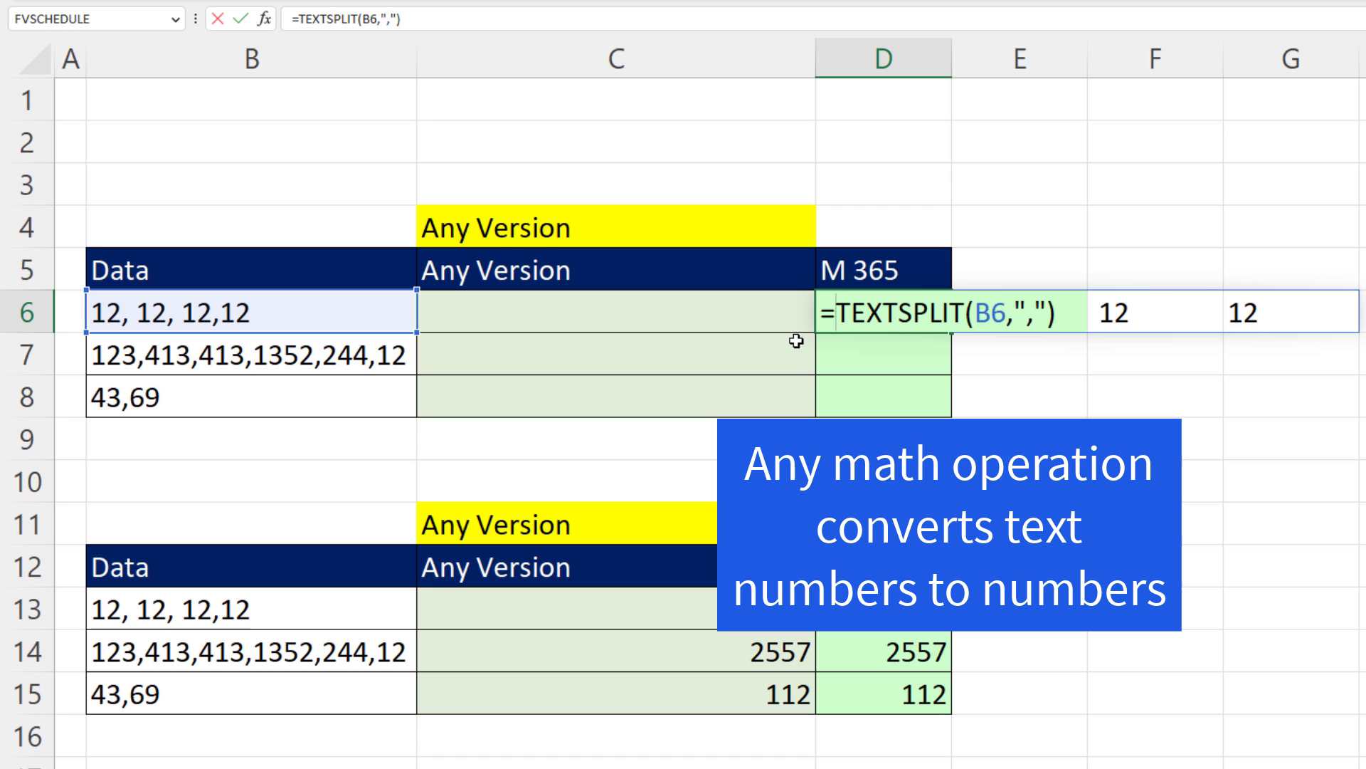
pyautogui.write('--')
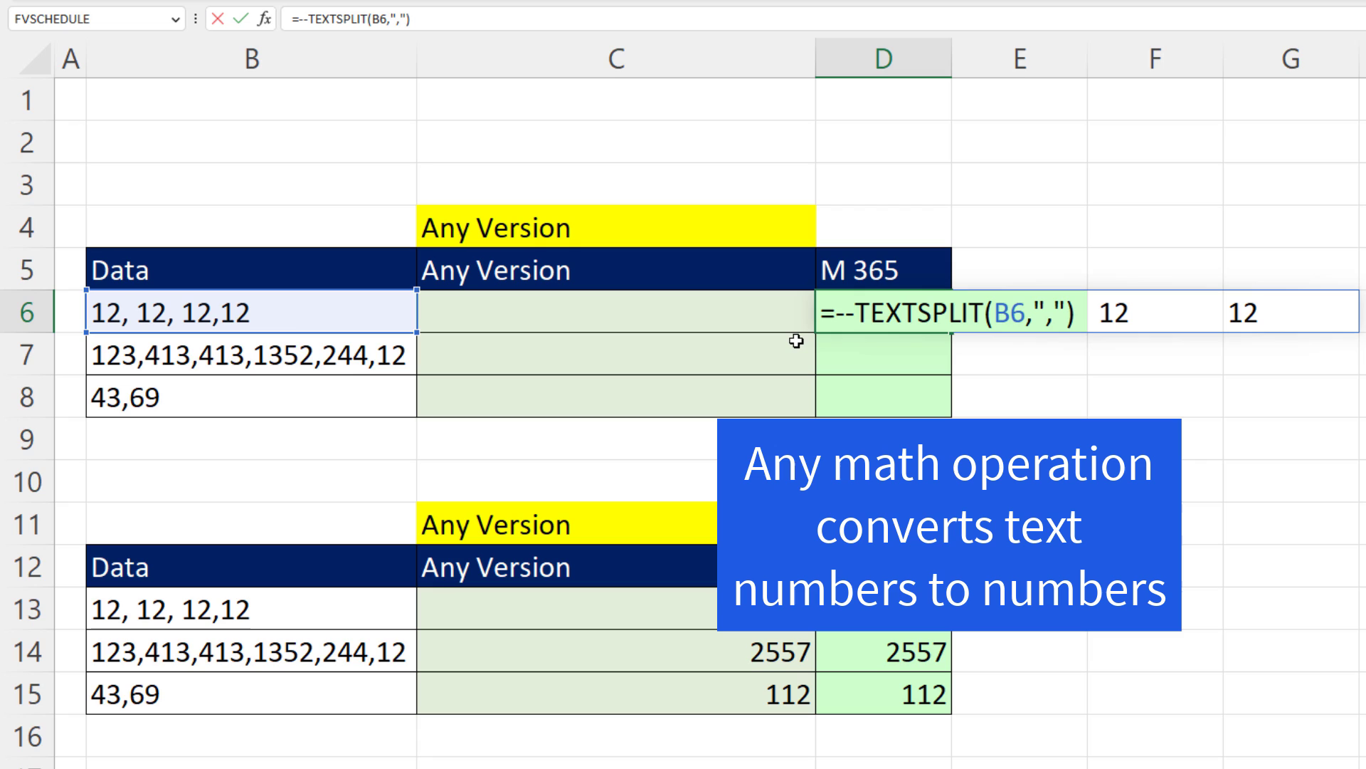
pyautogui.hotkey('ctrl', 'Return')
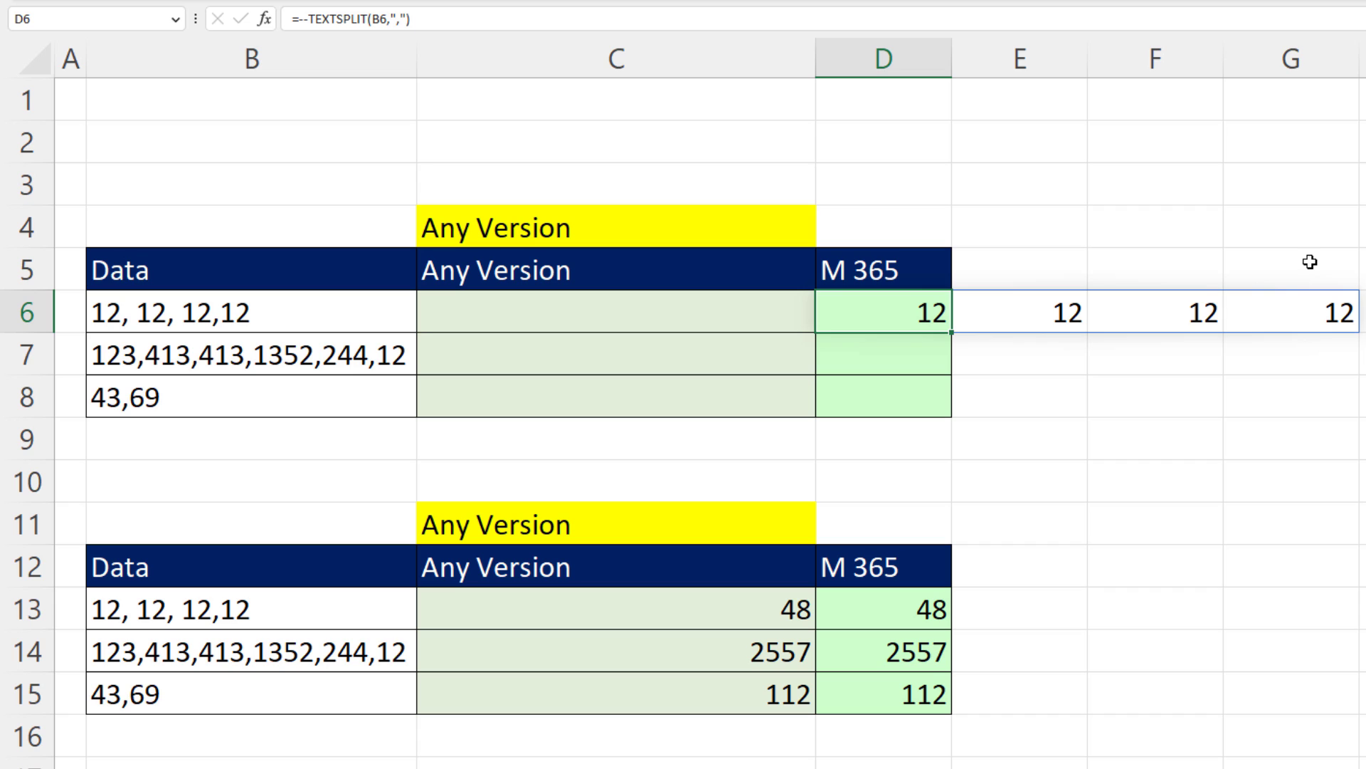
# Wrap D6's formula in SUM so it reads =SUM(--TEXTSPLIT(B6,",")) and returns 48
pyautogui.press('F2')
pyautogui.press('Home')
pyautogui.press('Right')
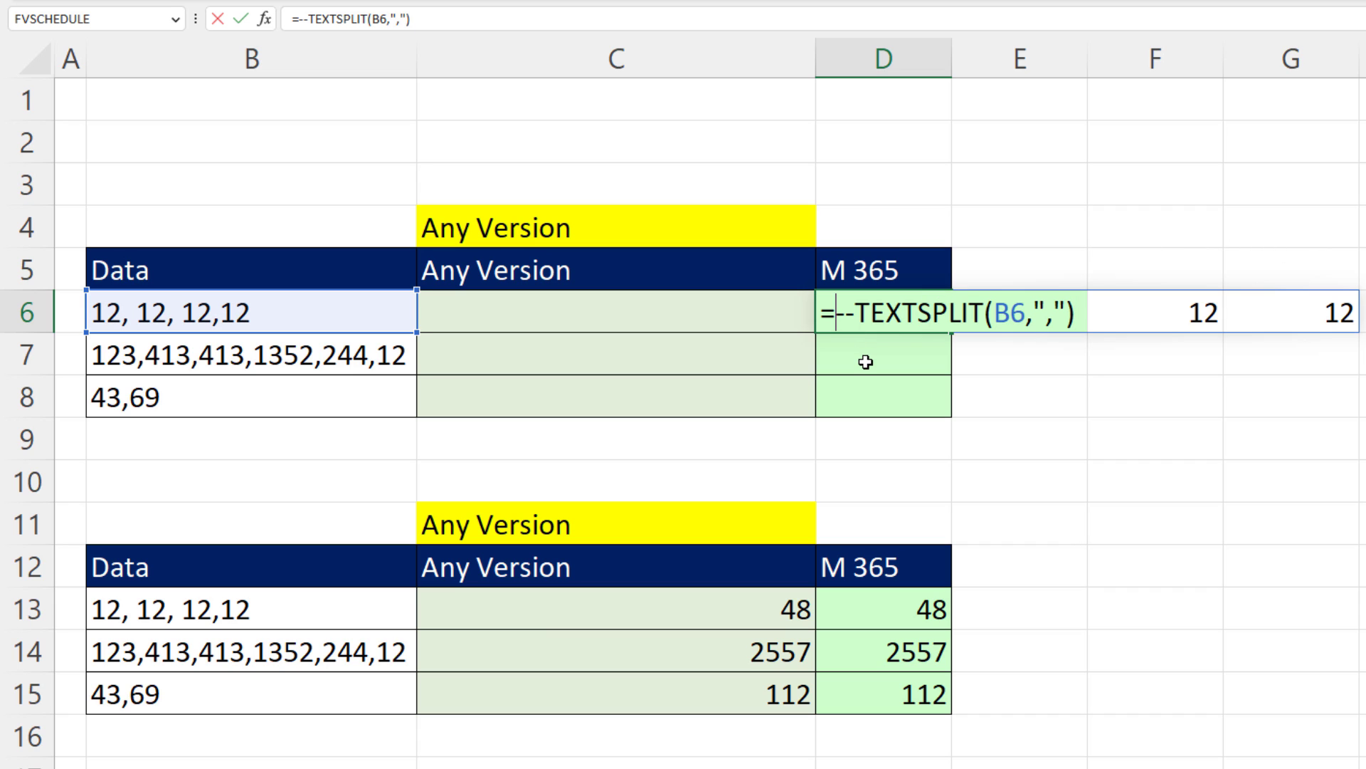
pyautogui.write('SUM(')
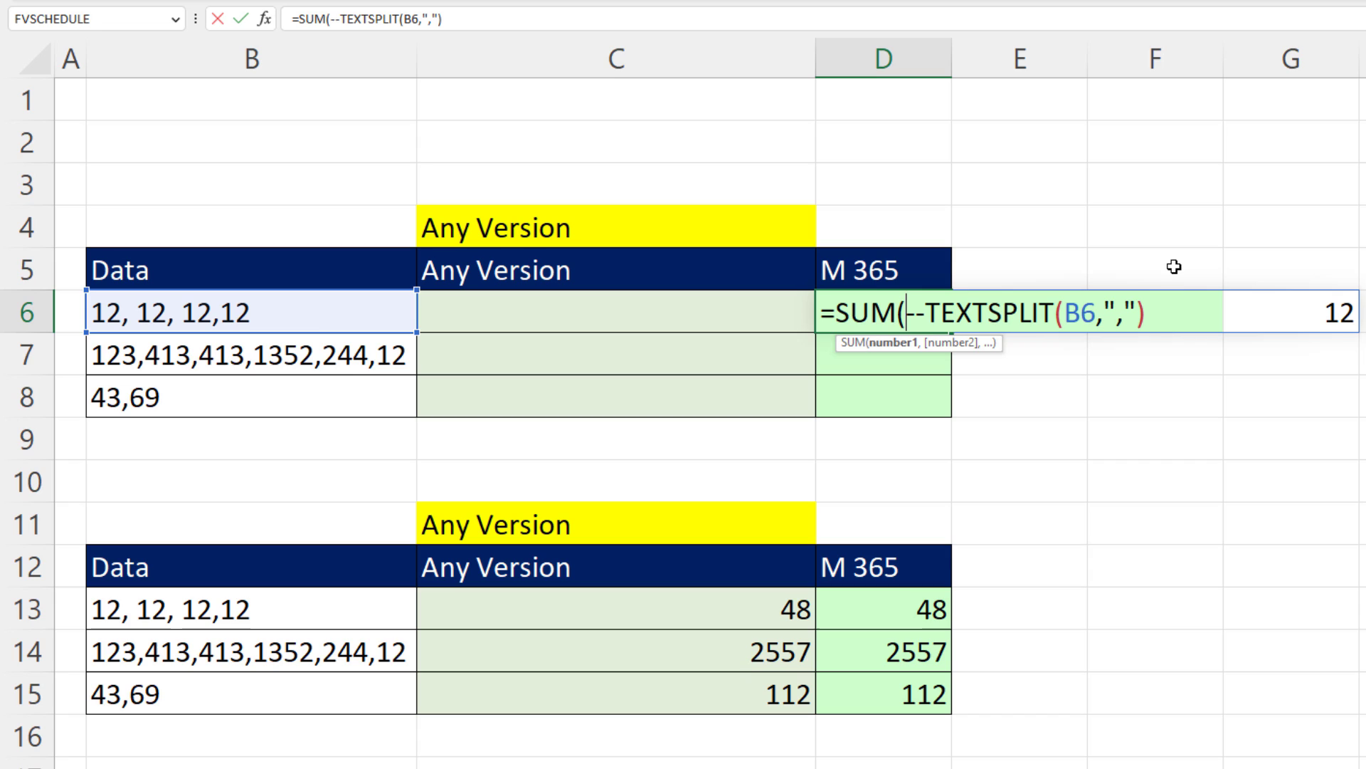
pyautogui.press('End')
pyautogui.write(')')
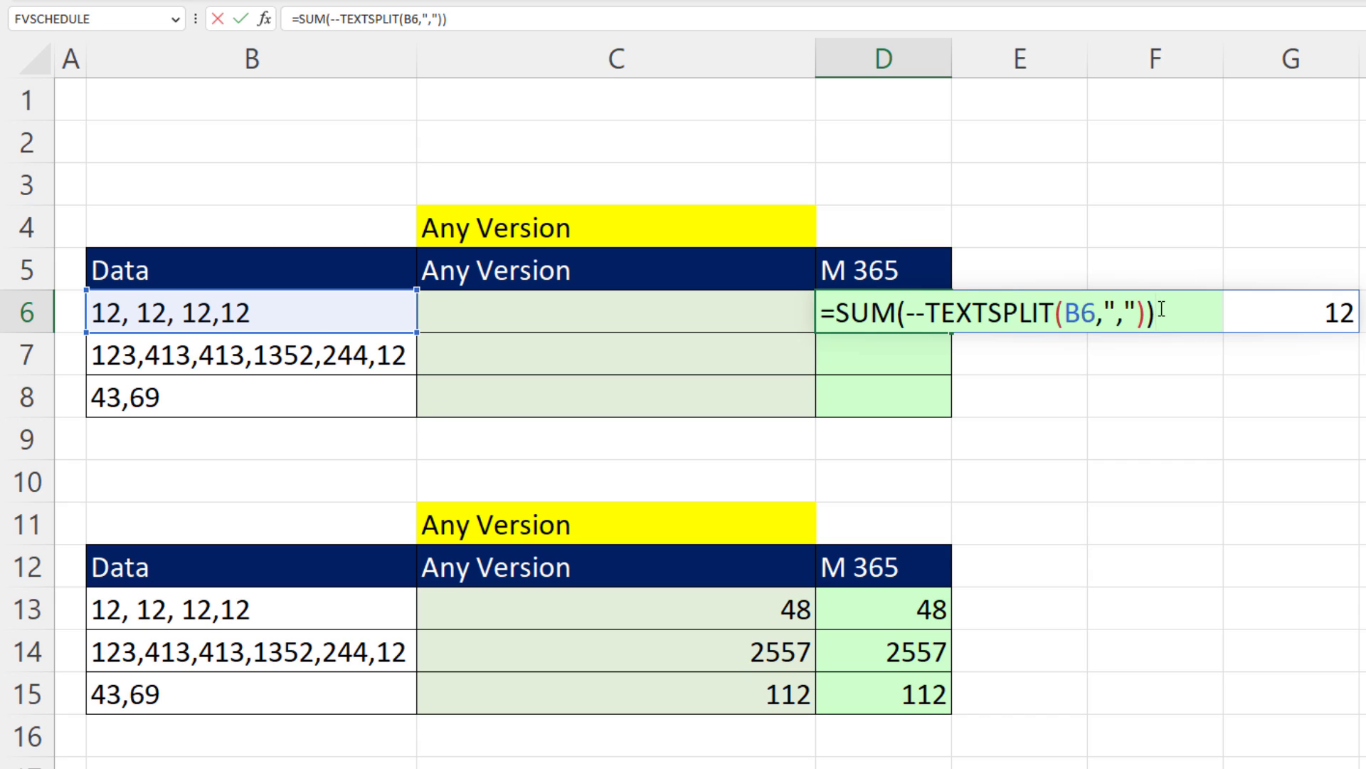
pyautogui.hotkey('ctrl', 'Return')
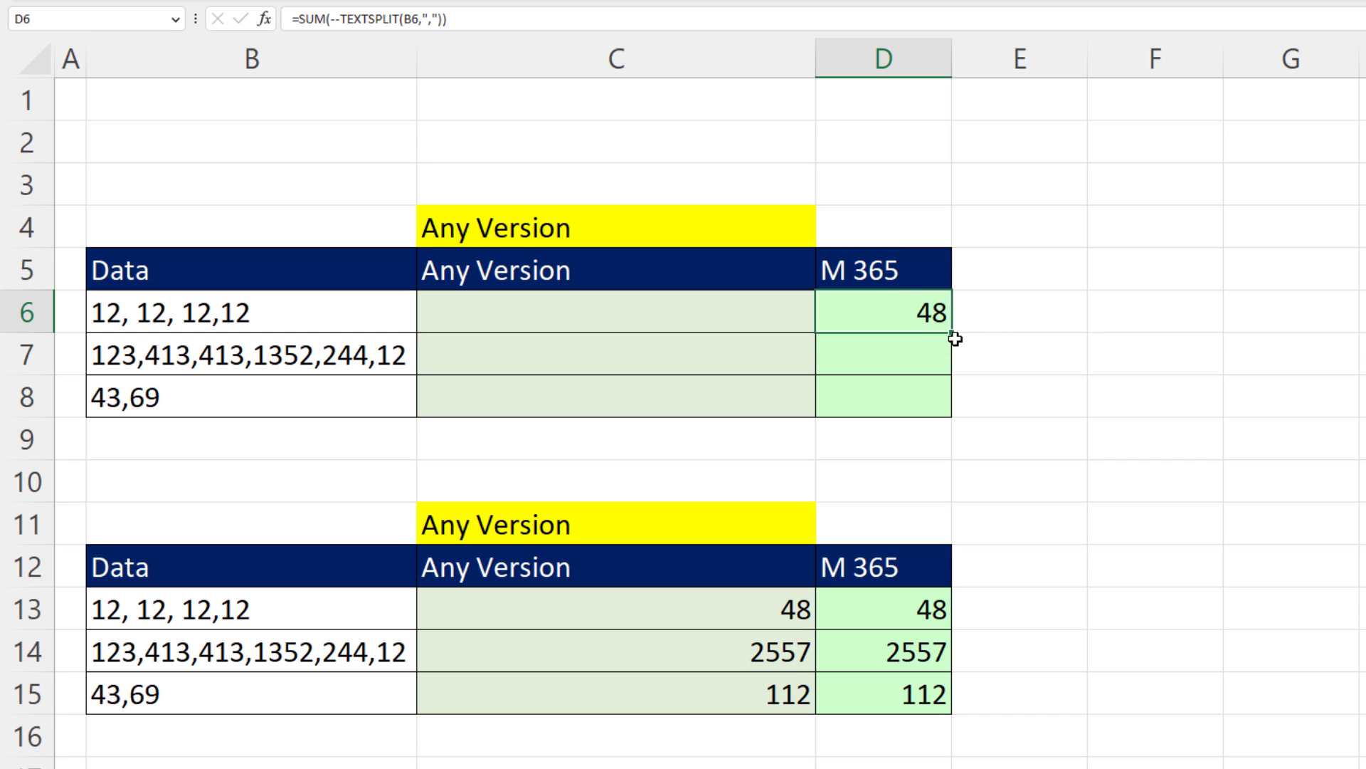
# Copy the D6 SUM formula down to D8, giving 2557 and 112, and bring up Save As
pyautogui.moveTo(950, 350); pyautogui.dragTo(952, 416)
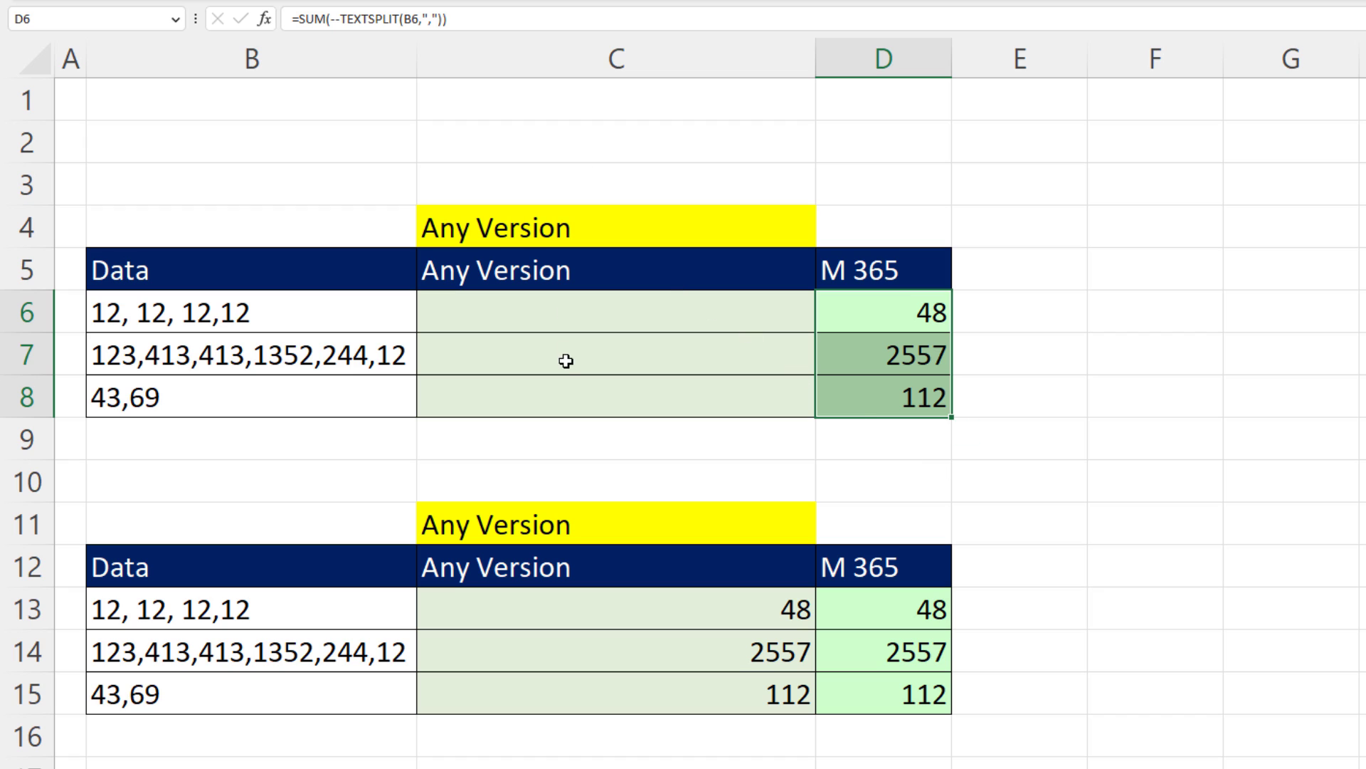
pyautogui.press('F12')
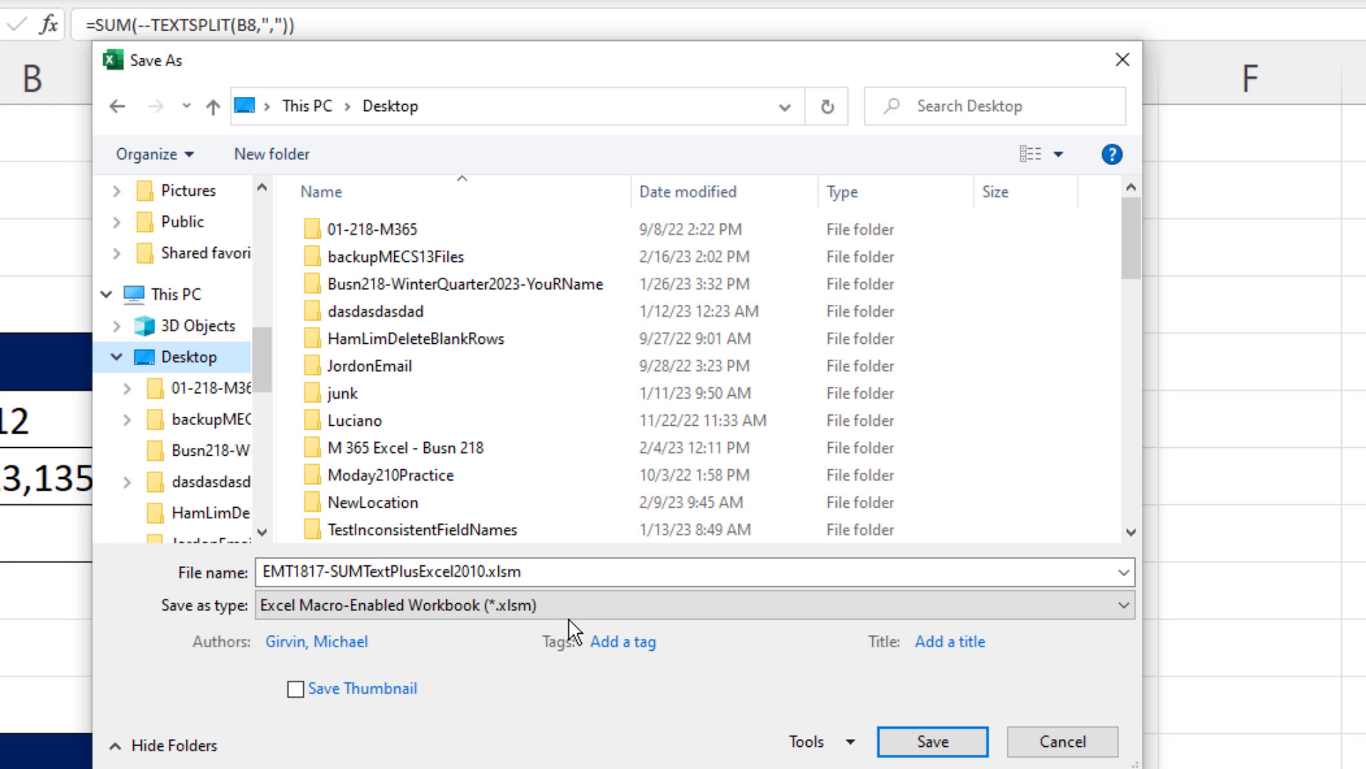
# Save the workbook as the macro-enabled EMT1817-SUMTextPlusExcel2010.xlsm
pyautogui.click(648, 455)
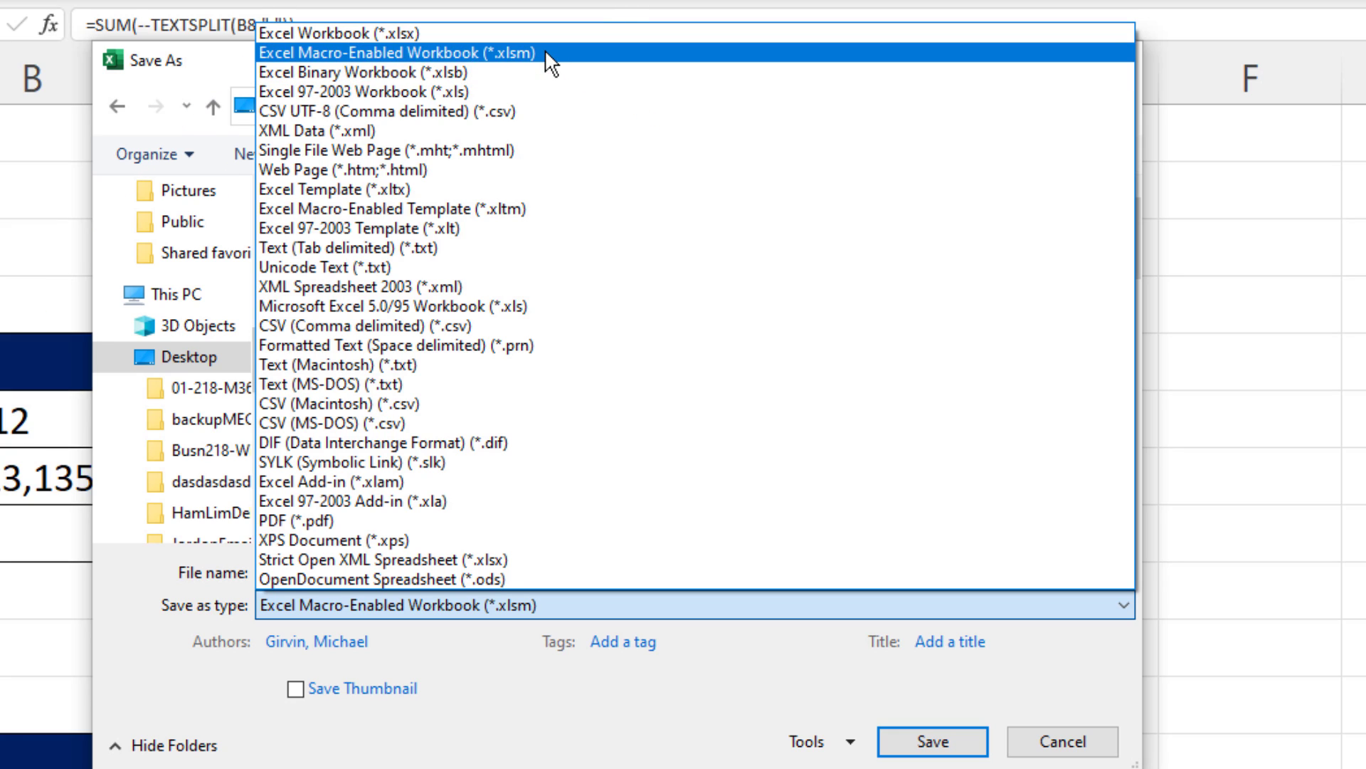
pyautogui.click(544, 52)
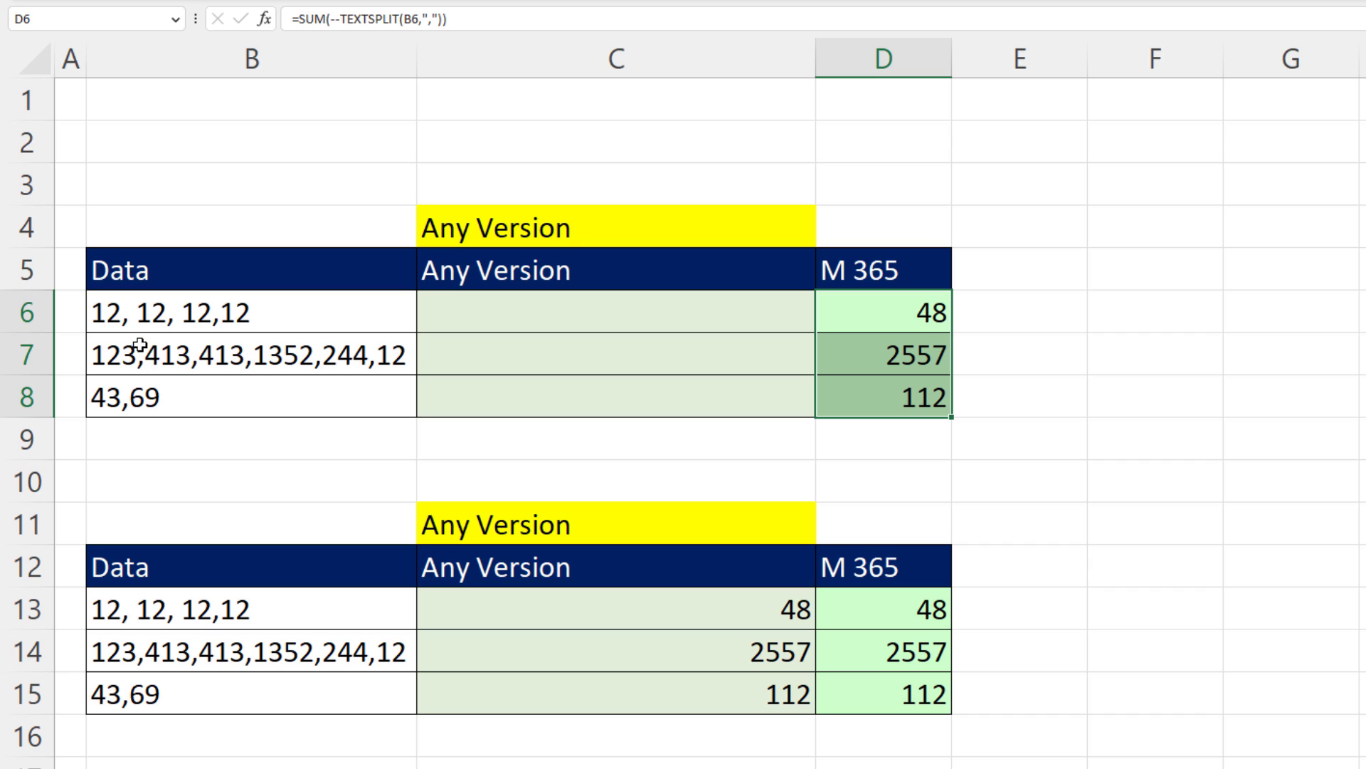
# Enter =SUBSTITUTE(B6,",","+") in C6 so it displays 12+ 12+ 12+12
pyautogui.click(462, 321)
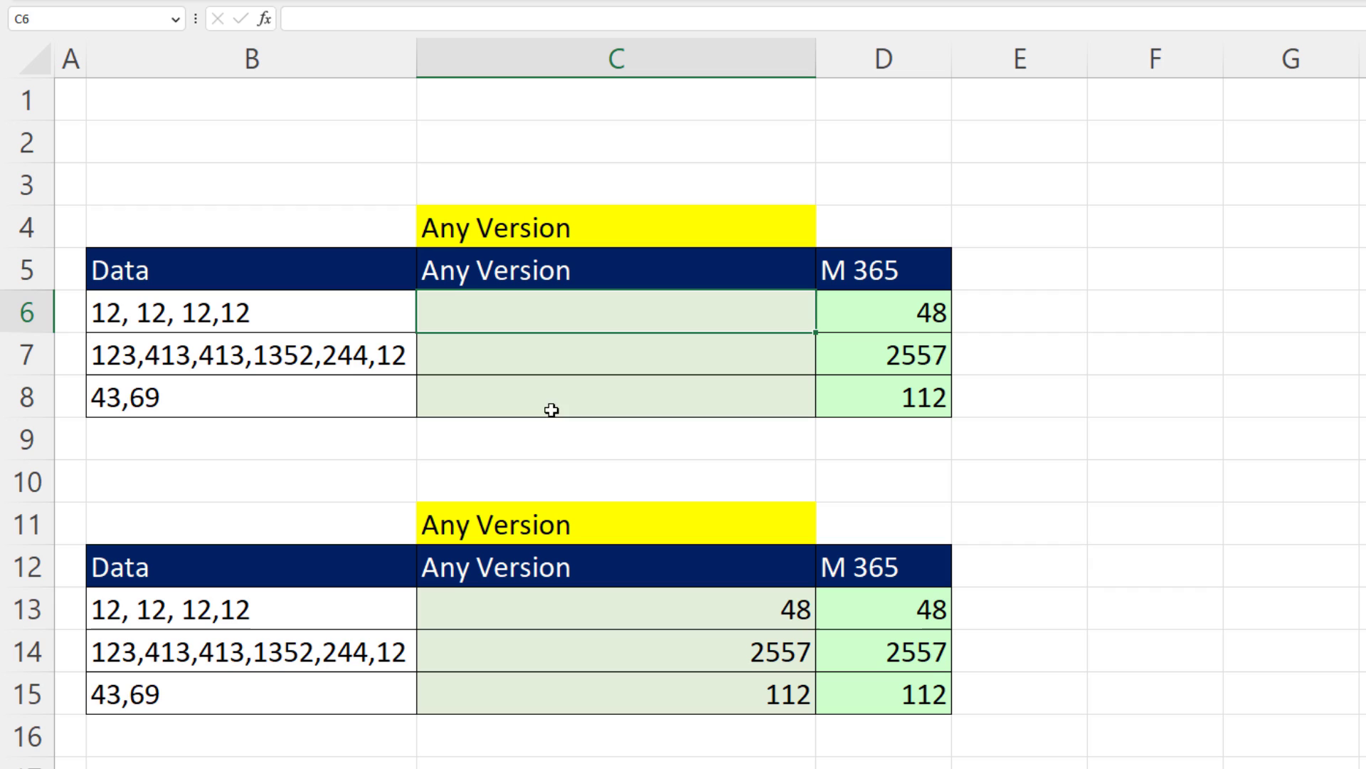
pyautogui.write('=su')
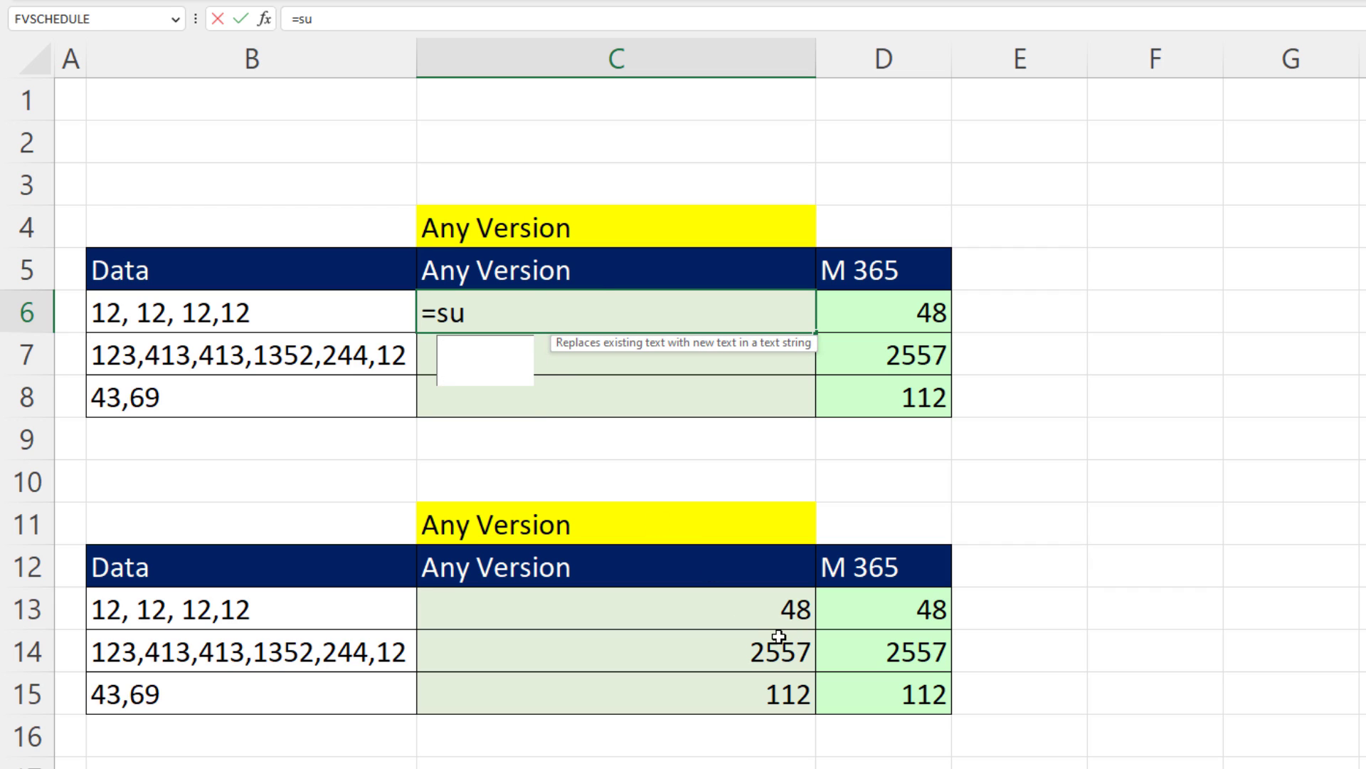
pyautogui.press('Tab')
pyautogui.click(260, 314)
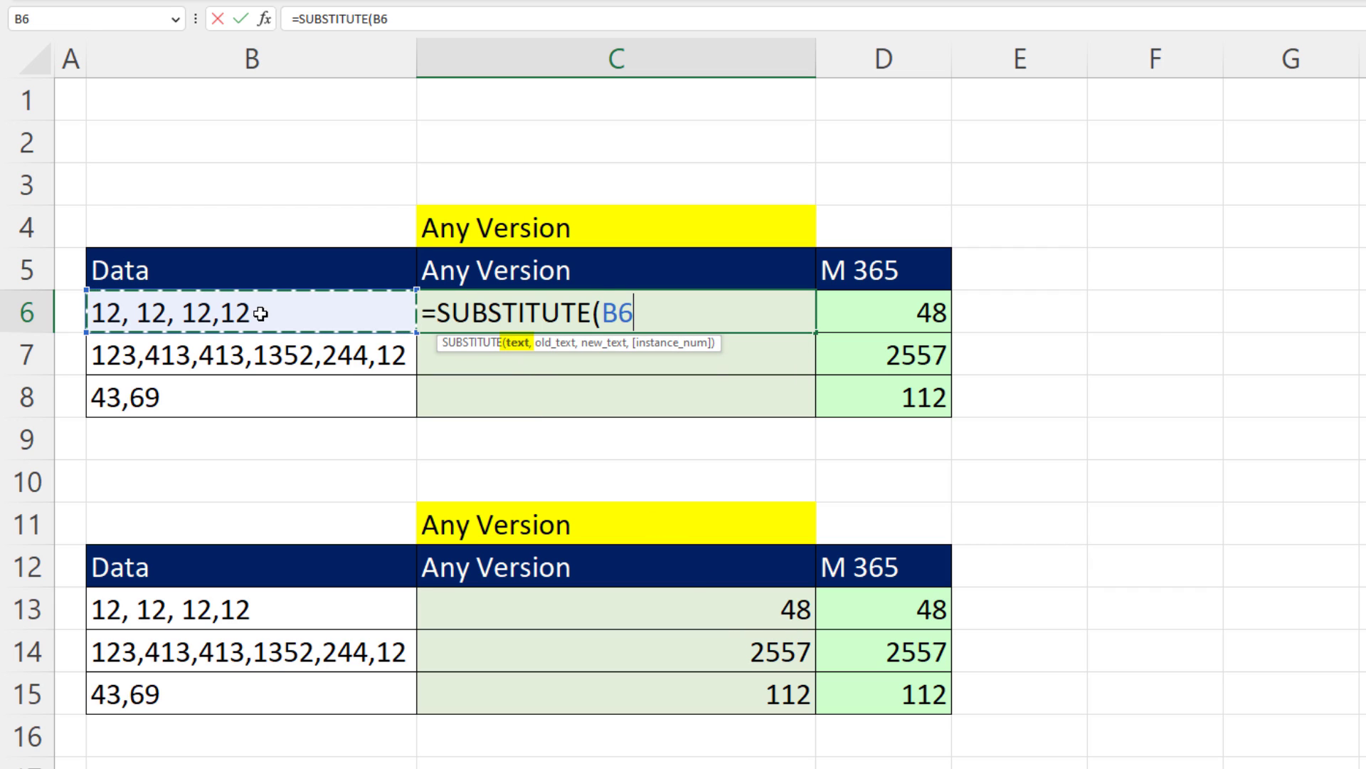
pyautogui.write(',')
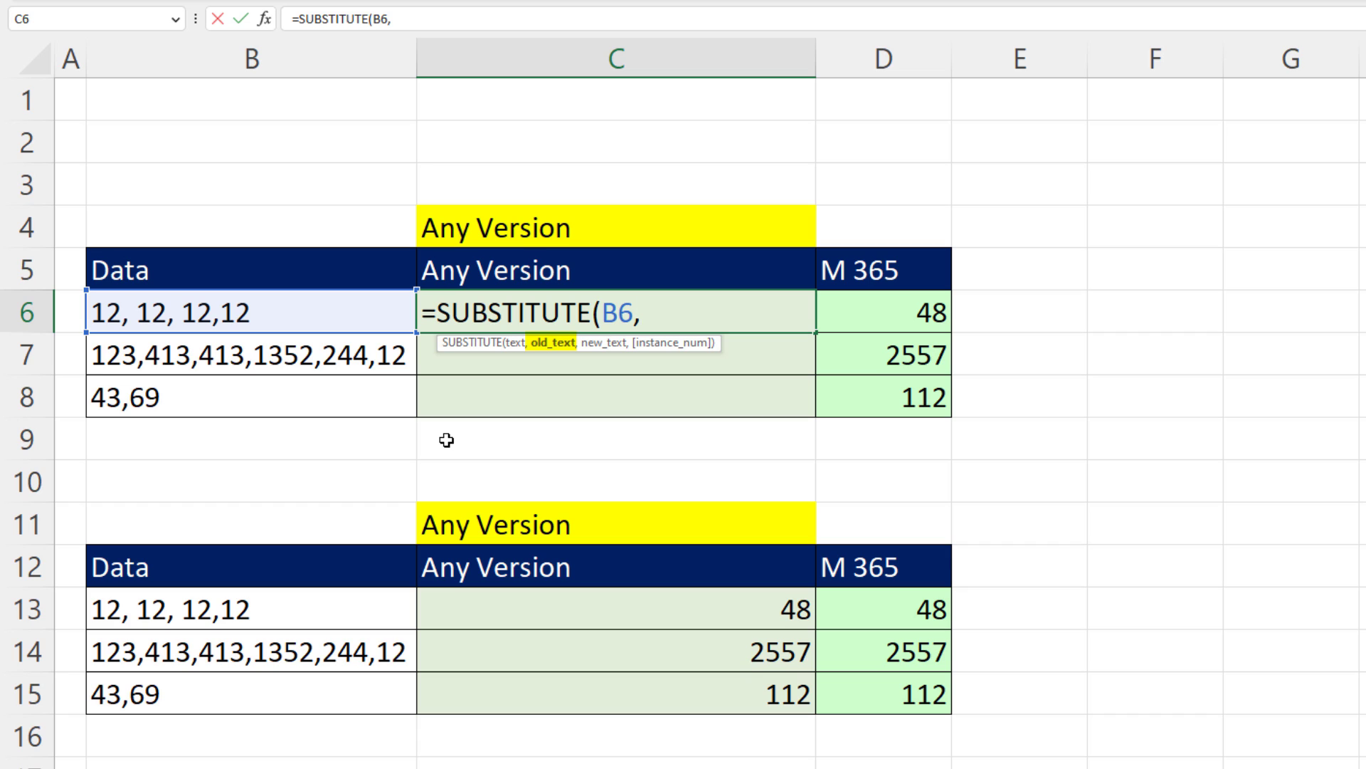
pyautogui.write('",",""')
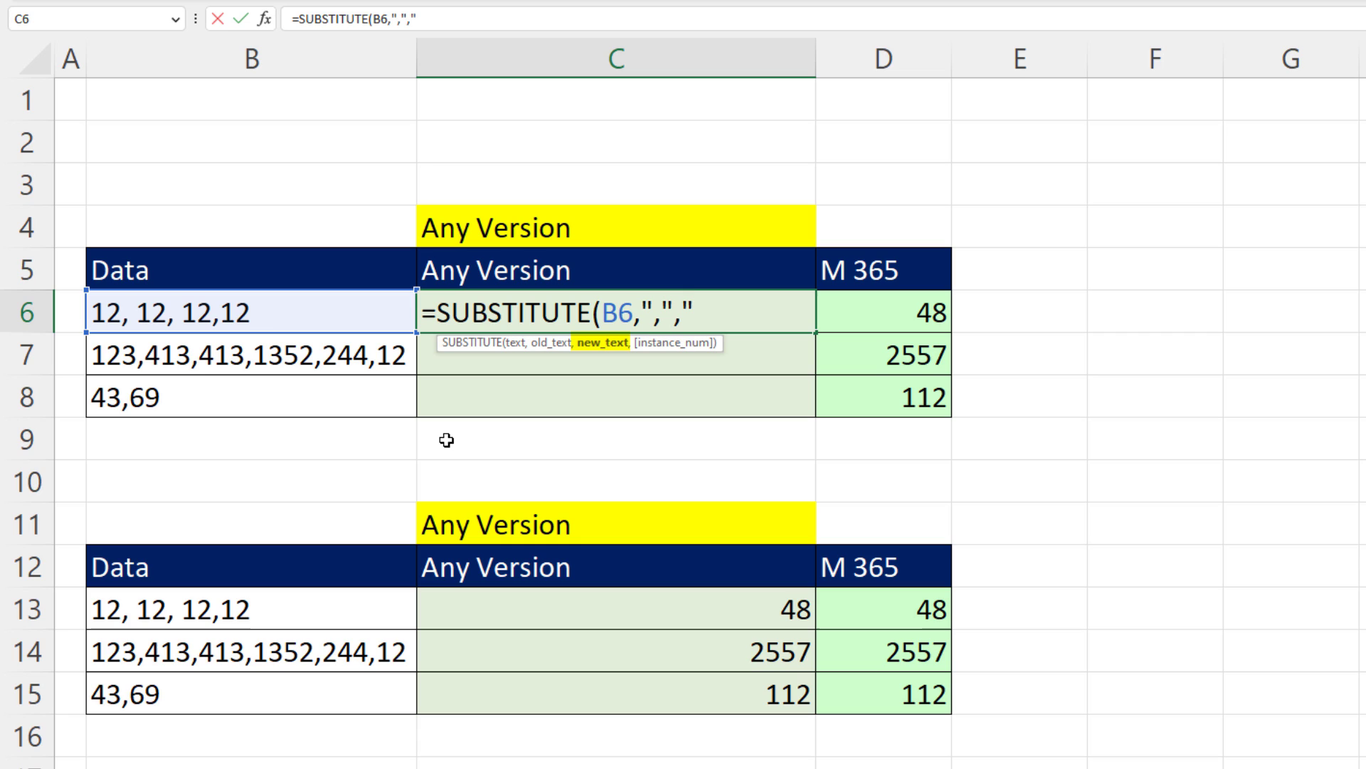
pyautogui.write('+")')
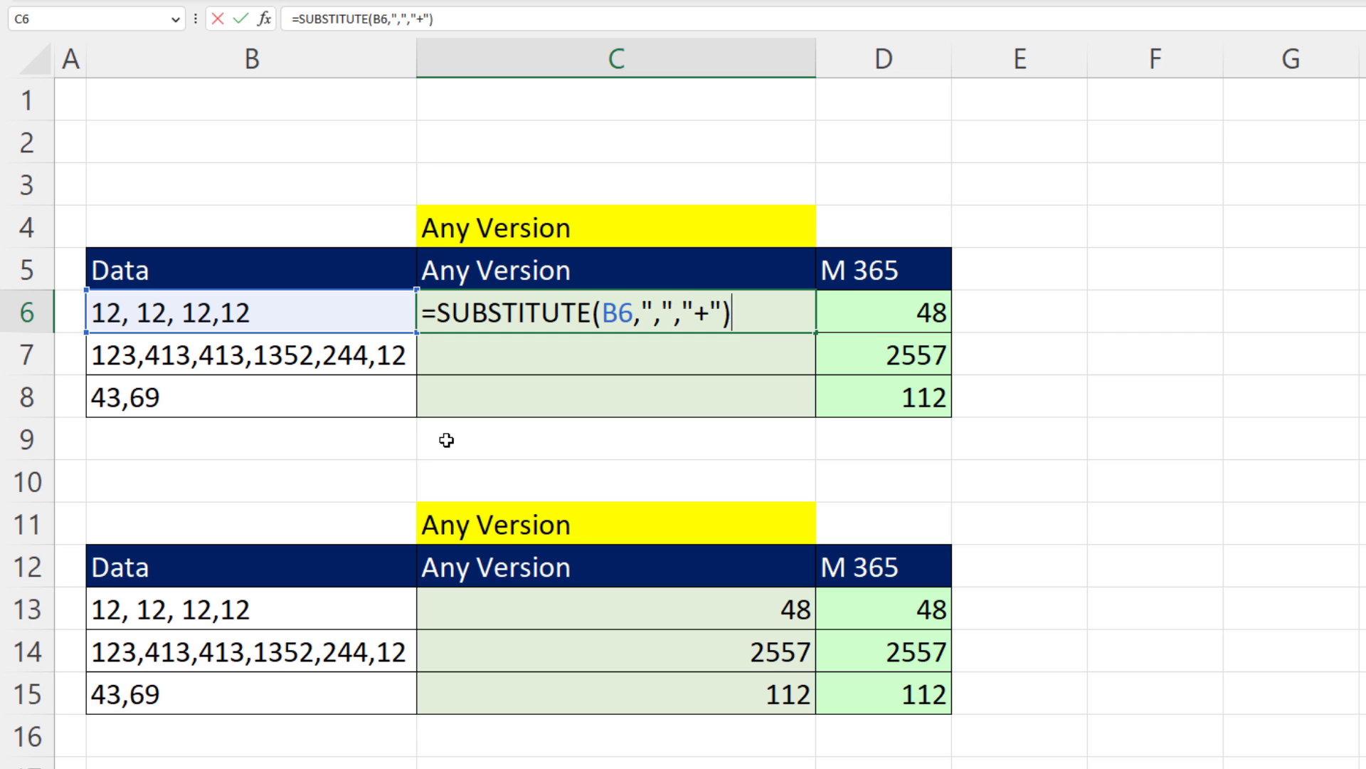
pyautogui.hotkey('ctrl', 'Return')
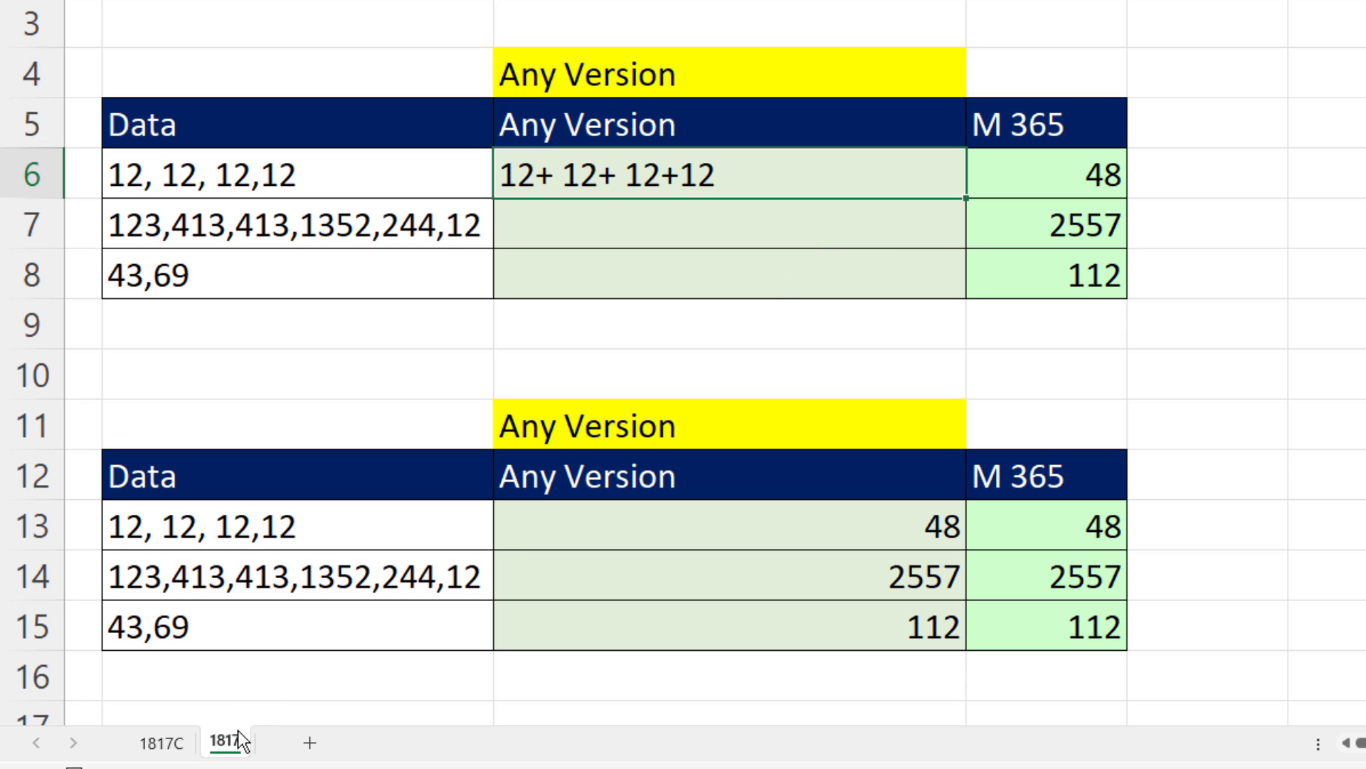
pyautogui.rightClick(234, 753)
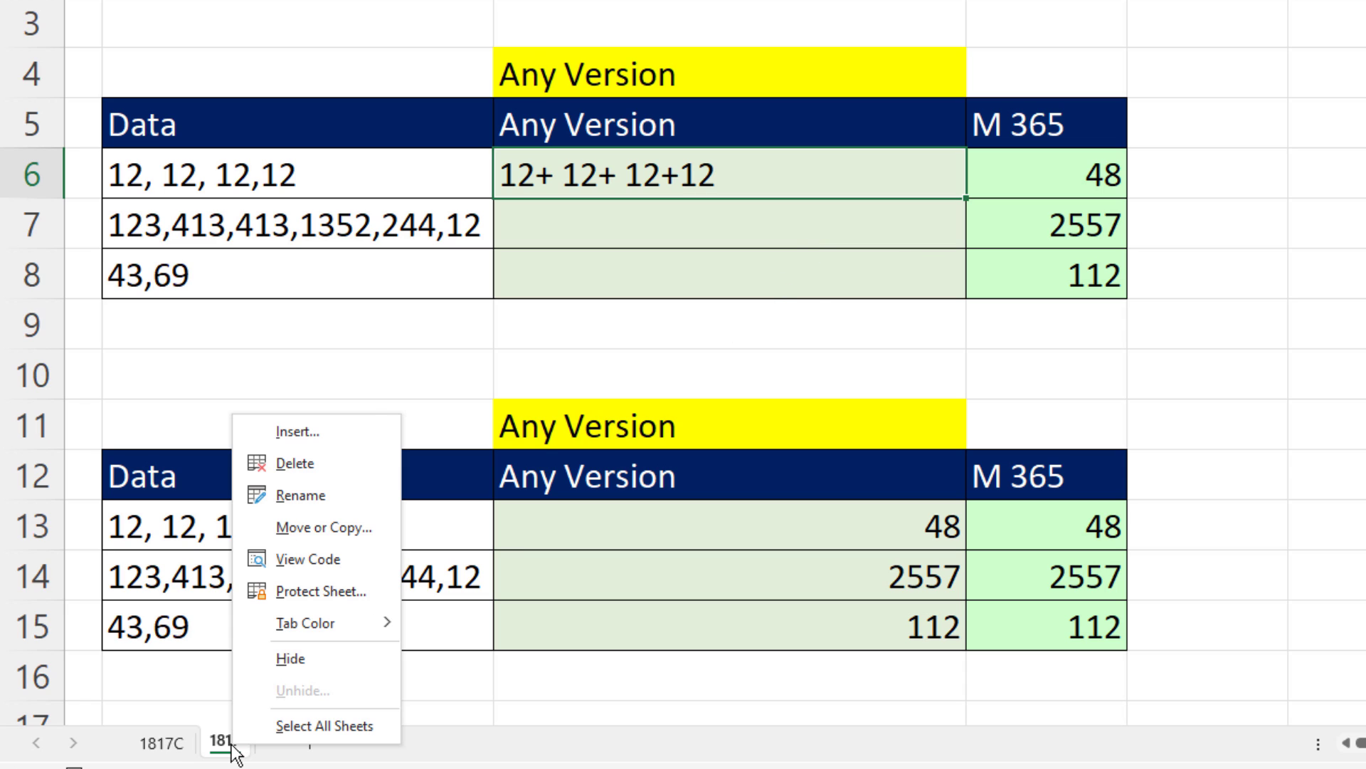
pyautogui.click(322, 435)
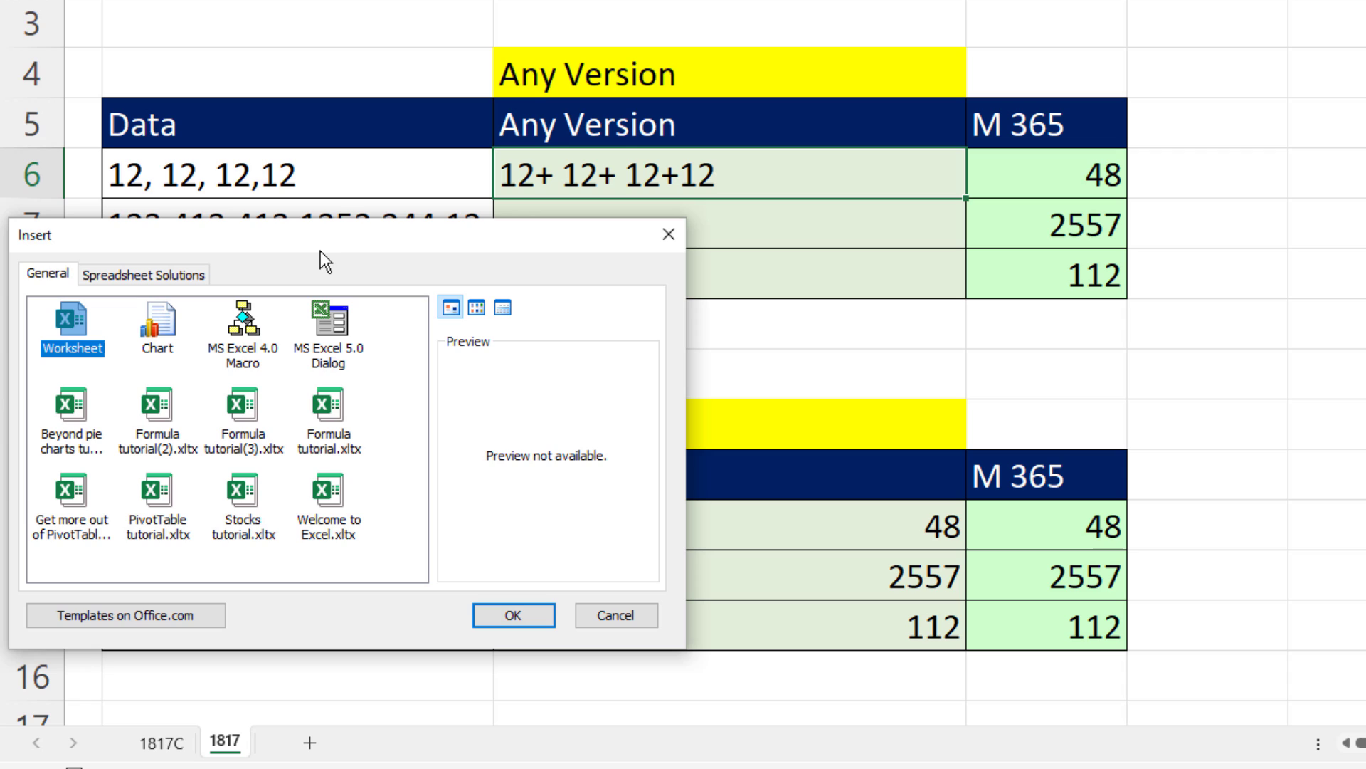
pyautogui.moveTo(320, 251); pyautogui.dragTo(617, 199)
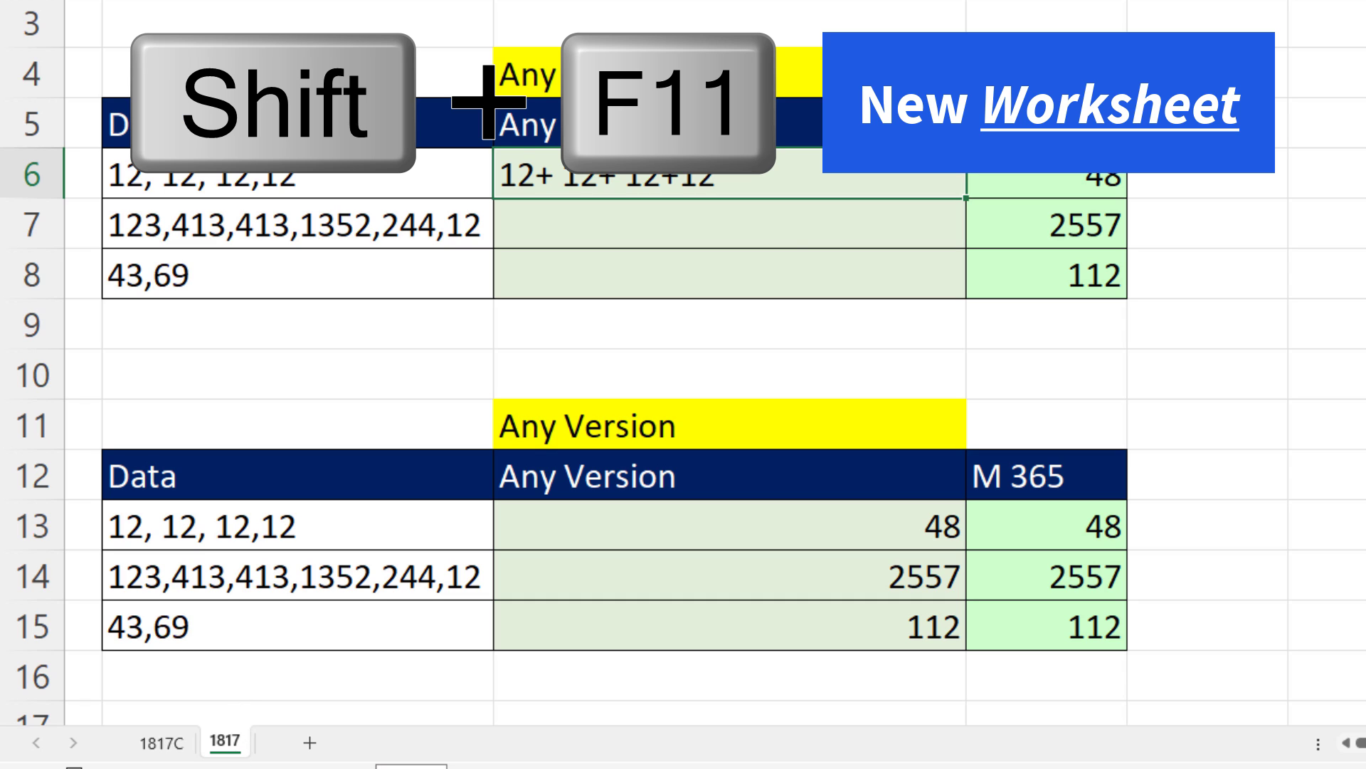
pyautogui.hotkey('shift', 'F11')
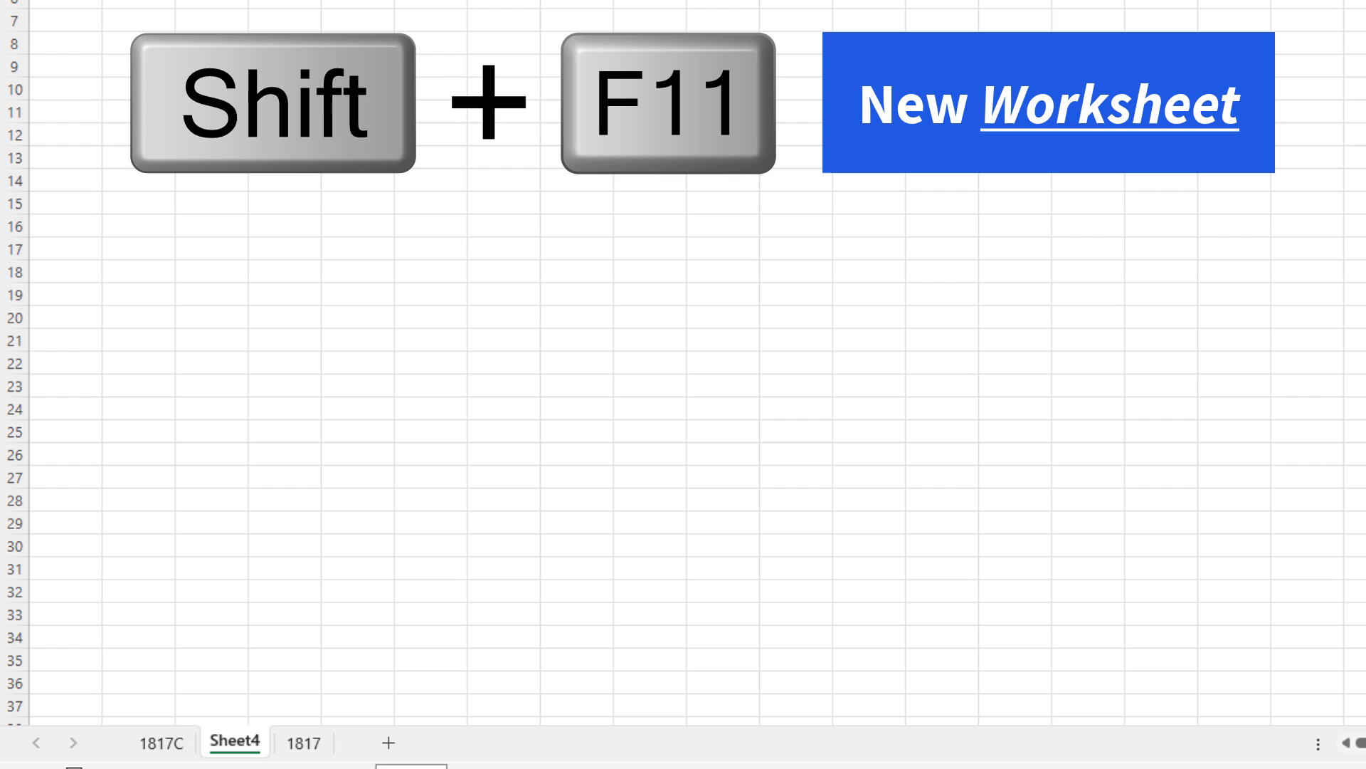
pyautogui.rightClick(241, 745)
pyautogui.click(313, 466)
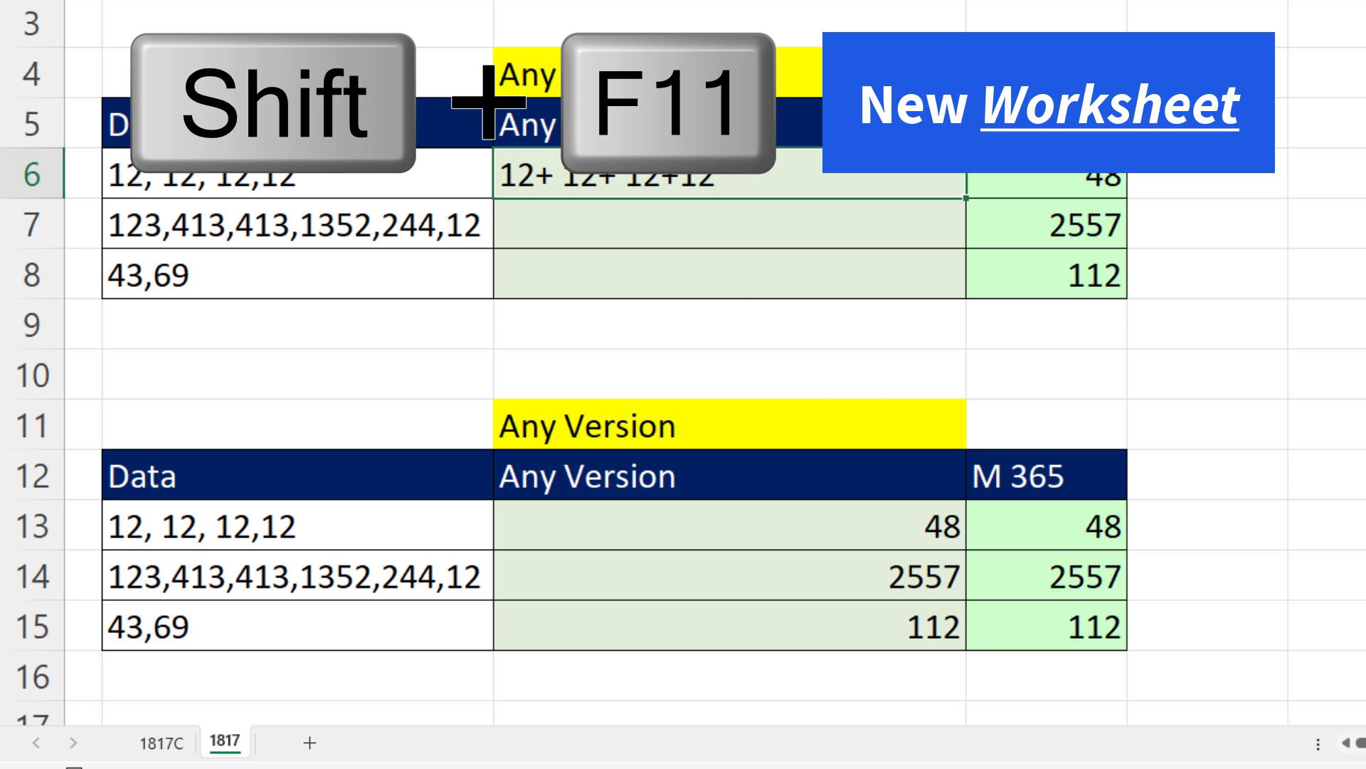
# Insert a new Macro3 macro sheet and copy the 12, 12, 12,12 sample list from row 6
pyautogui.hotkey('ctrl', 'F11')
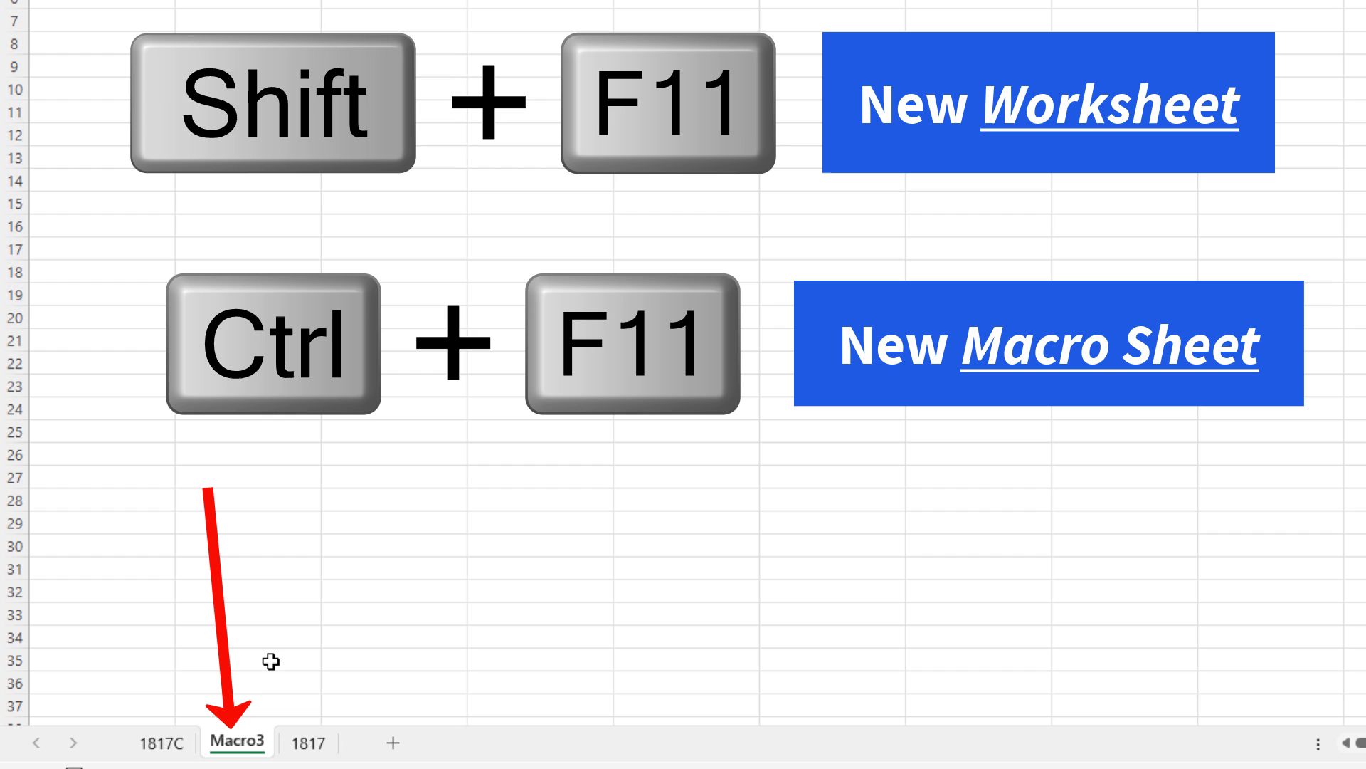
pyautogui.click(316, 749)
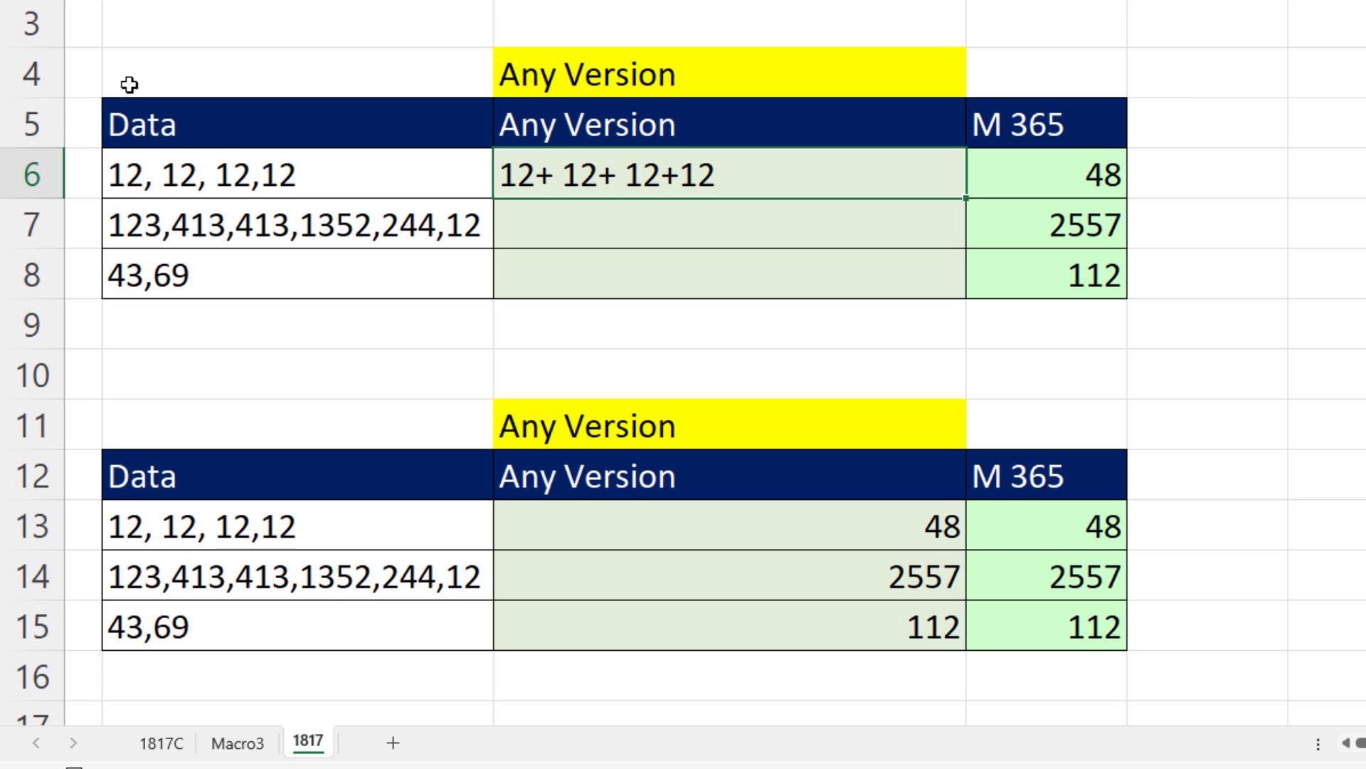
pyautogui.moveTo(291, 183); pyautogui.dragTo(497, 174)
pyautogui.hotkey('ctrl', 'c')
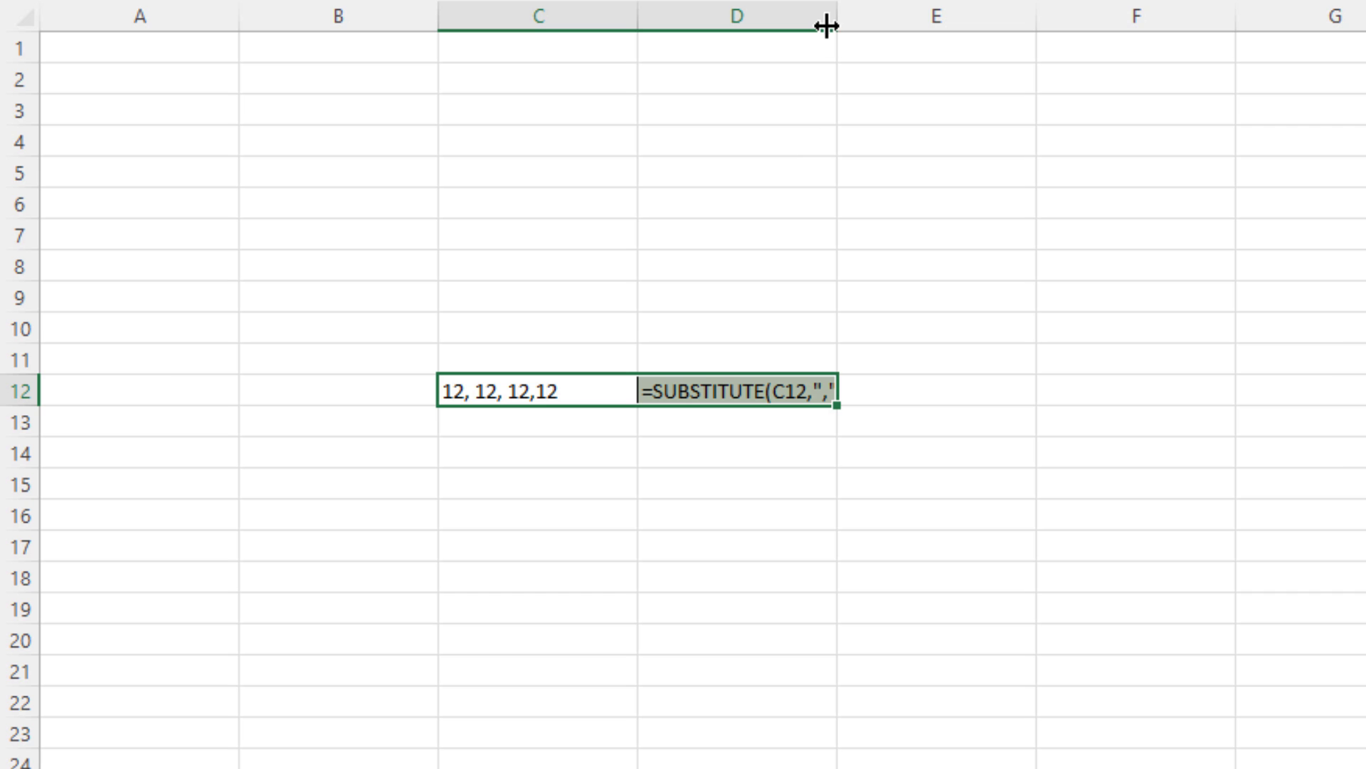
# Widen column D and wrap D12's SUBSTITUTE formula in EVALUATE
pyautogui.moveTo(837, 17); pyautogui.dragTo(1046, 18)
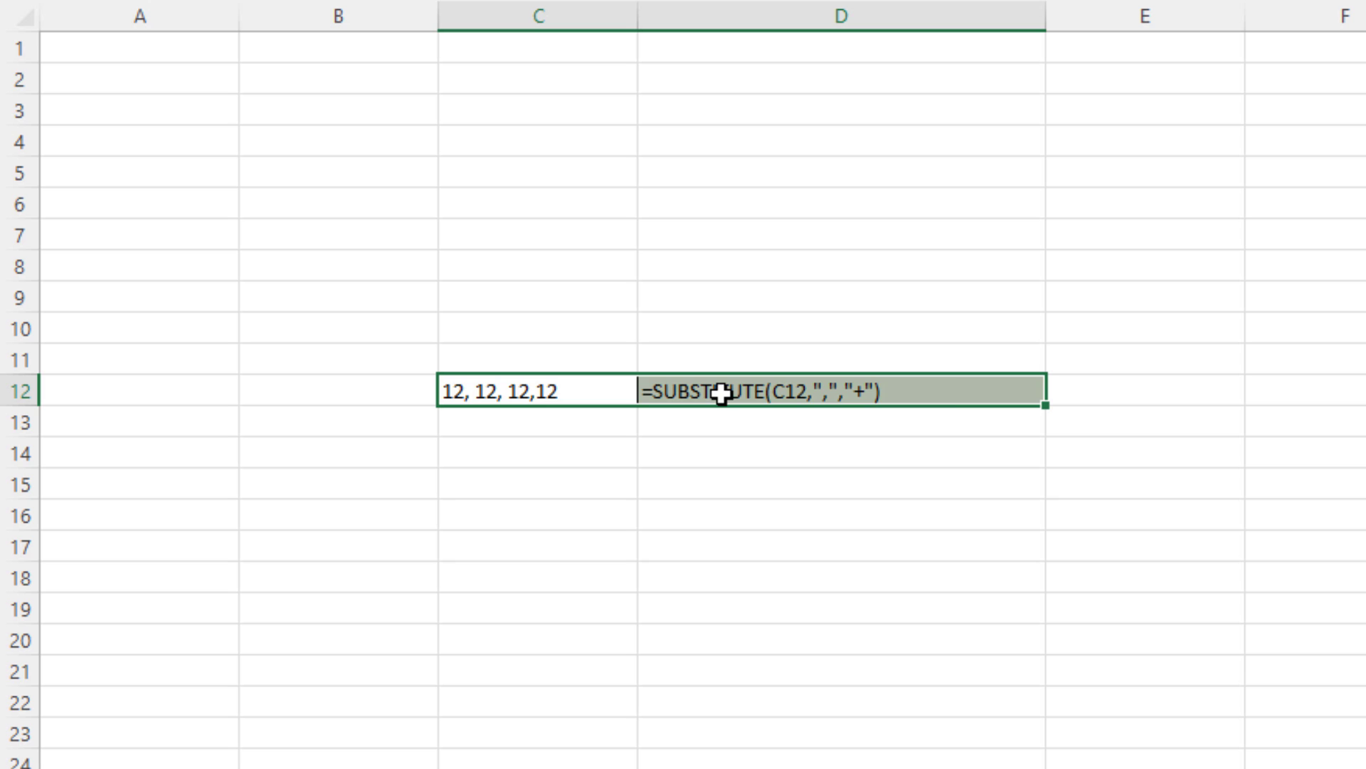
pyautogui.doubleClick(688, 391)
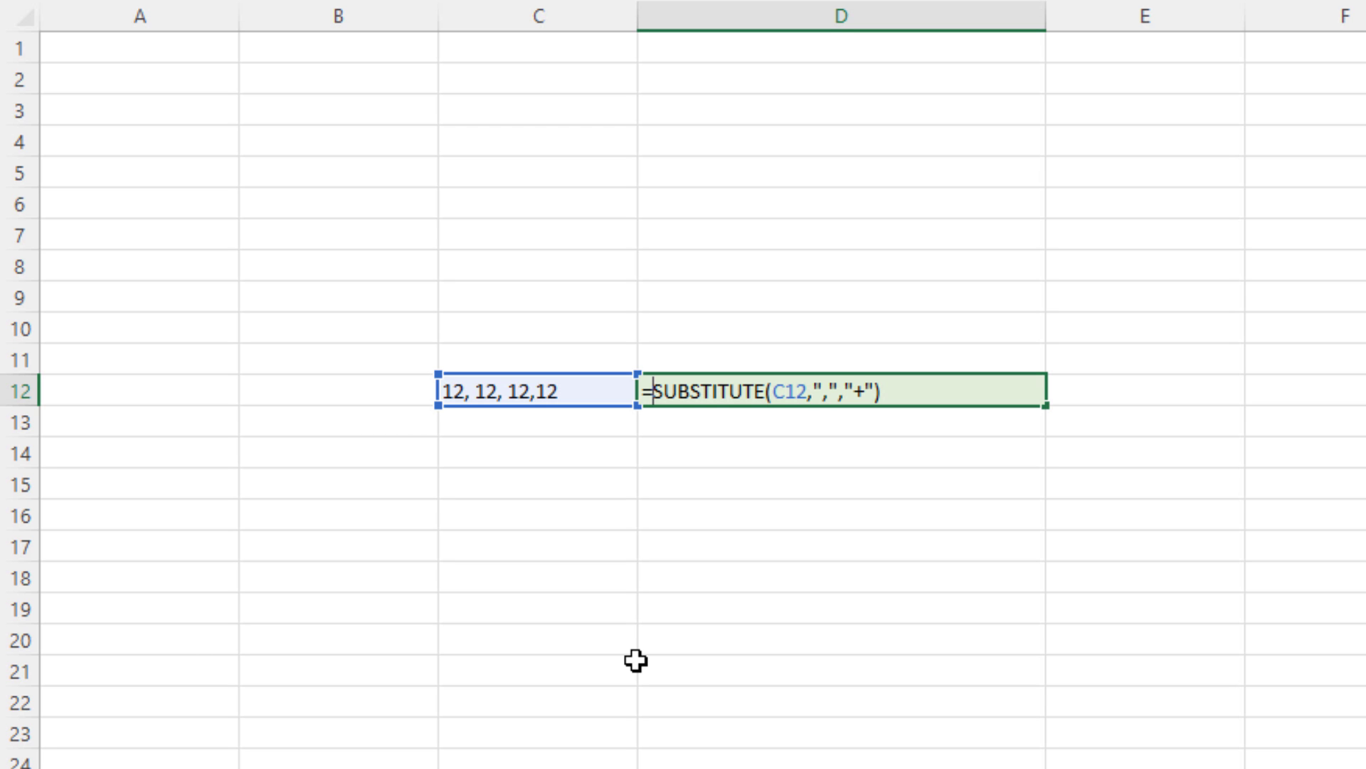
pyautogui.write('EV')
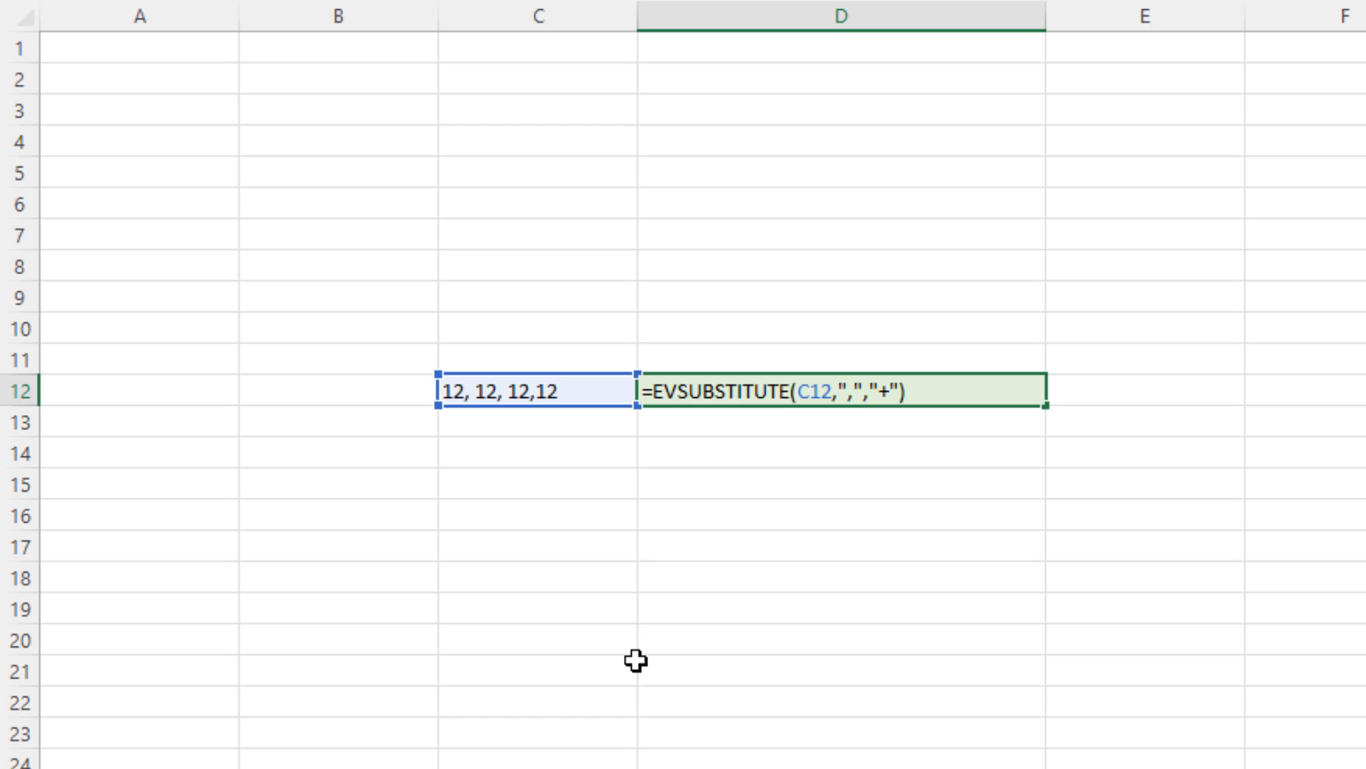
pyautogui.write('ALUATE(')
pyautogui.click(1008, 391)
pyautogui.write(')')
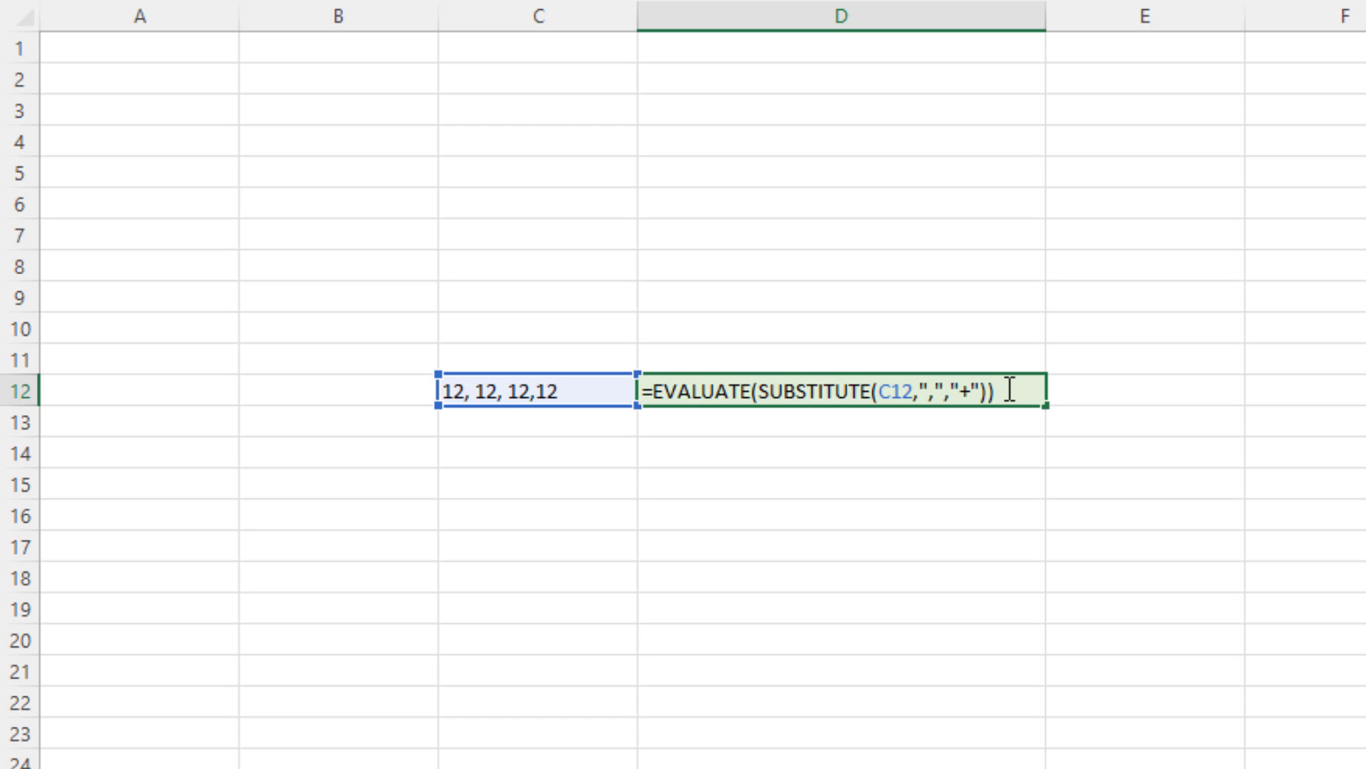
pyautogui.press('Return')
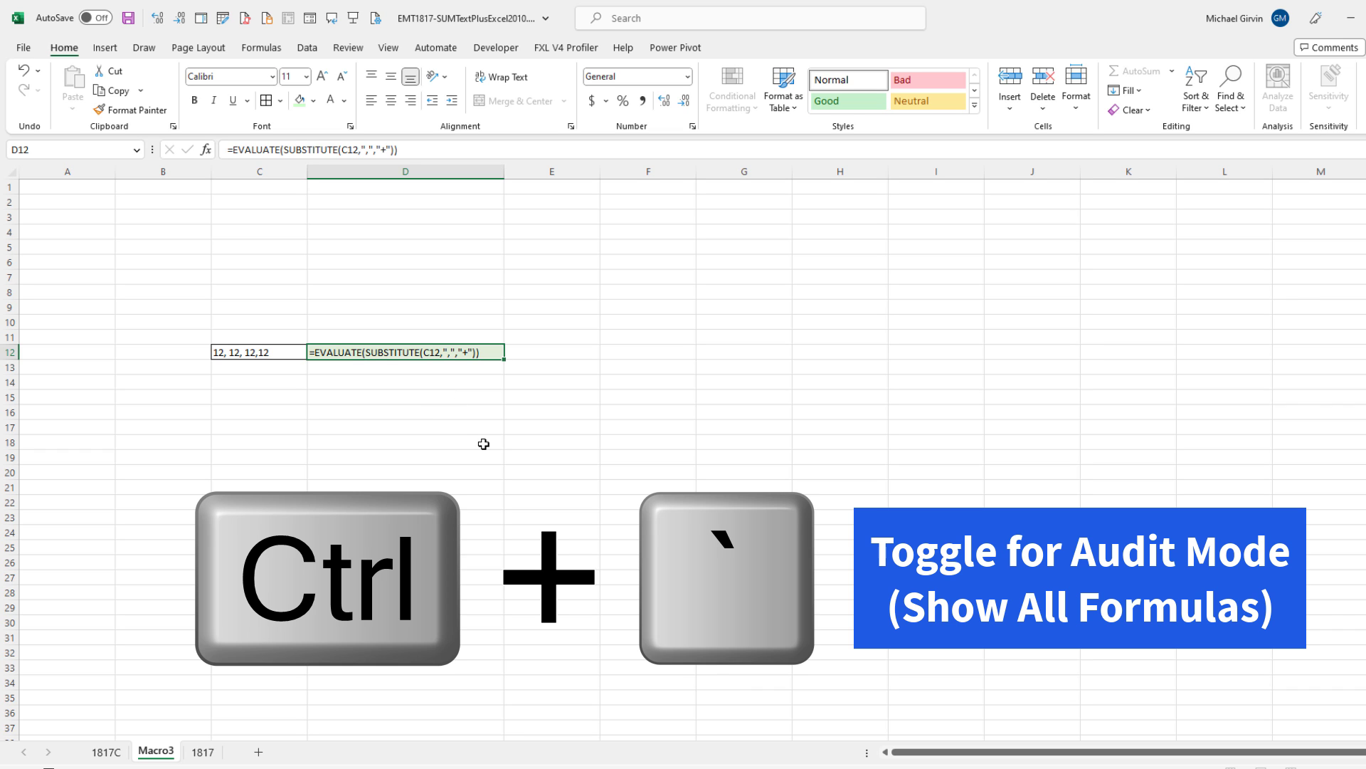
# Turn off Show Formulas so D12 displays 48, and widen column C
pyautogui.click(261, 48)
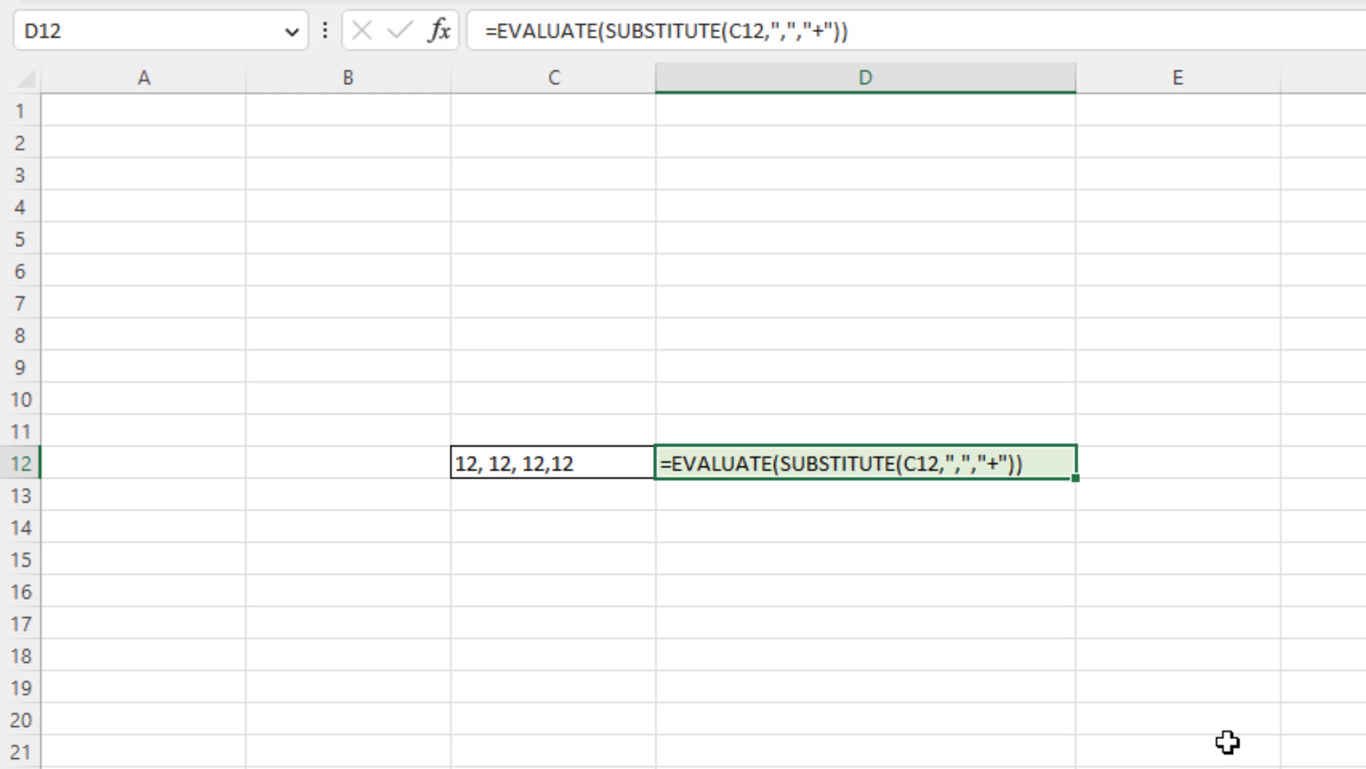
pyautogui.hotkey('ctrl', '`')
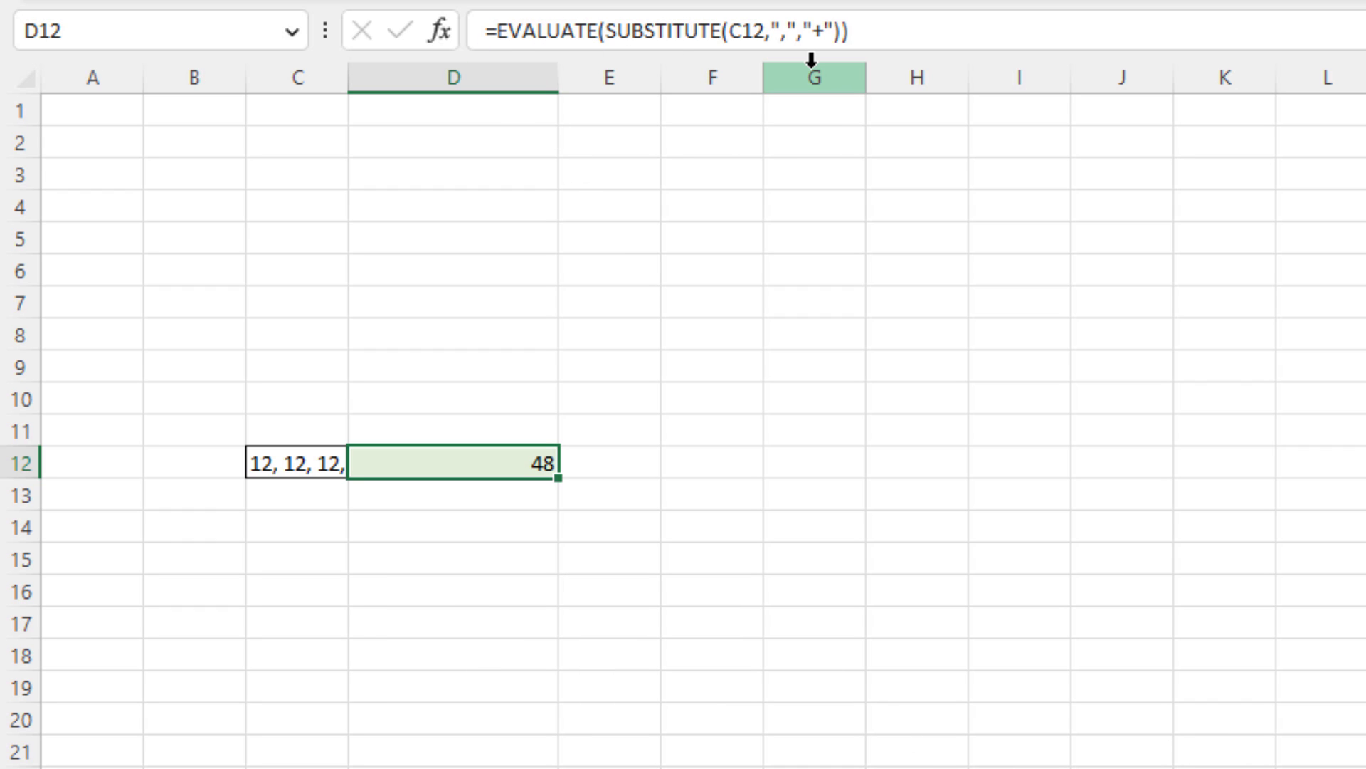
pyautogui.moveTo(359, 85); pyautogui.dragTo(494, 106)
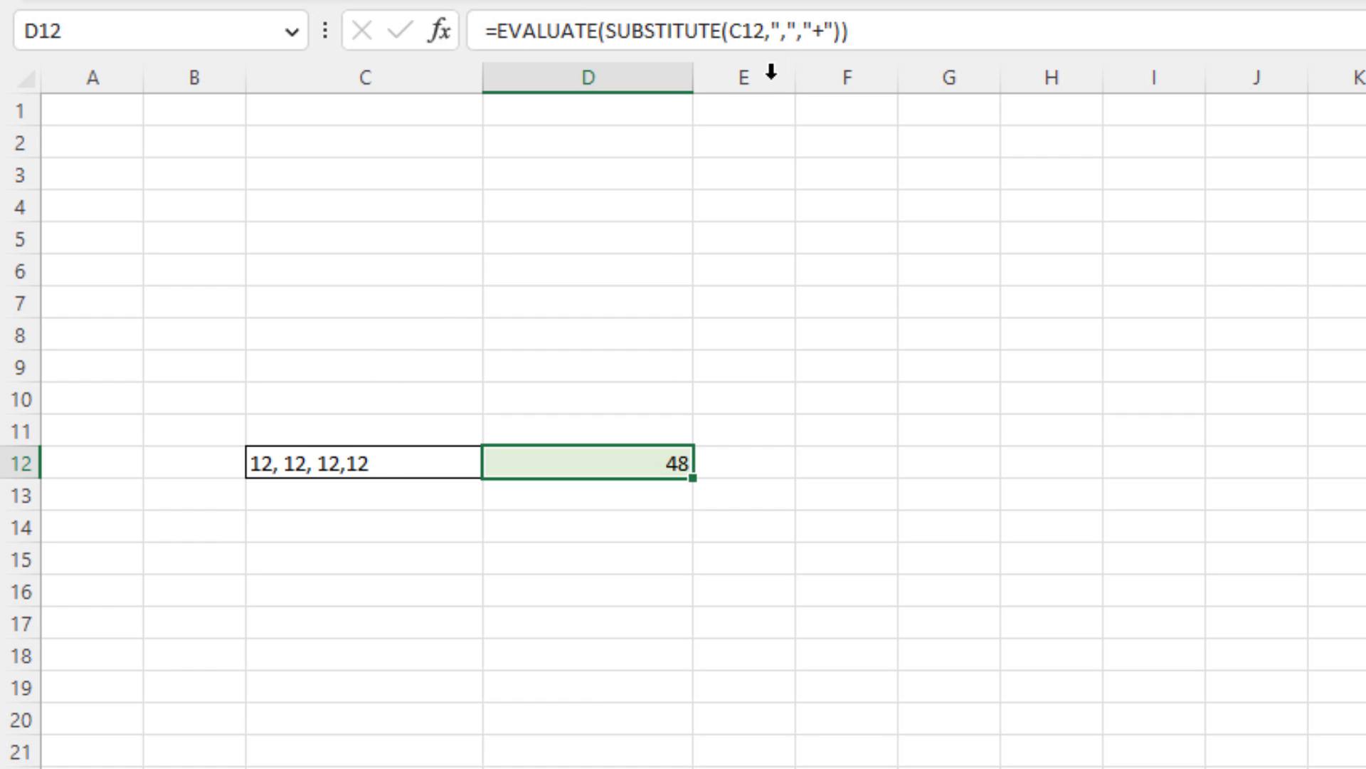
# Copy the formula text =EVALUATE(SUBSTITUTE(C12,",","+")) from D12's formula bar
pyautogui.moveTo(880, 31); pyautogui.dragTo(402, 28)
pyautogui.hotkey('ctrl', 'c')
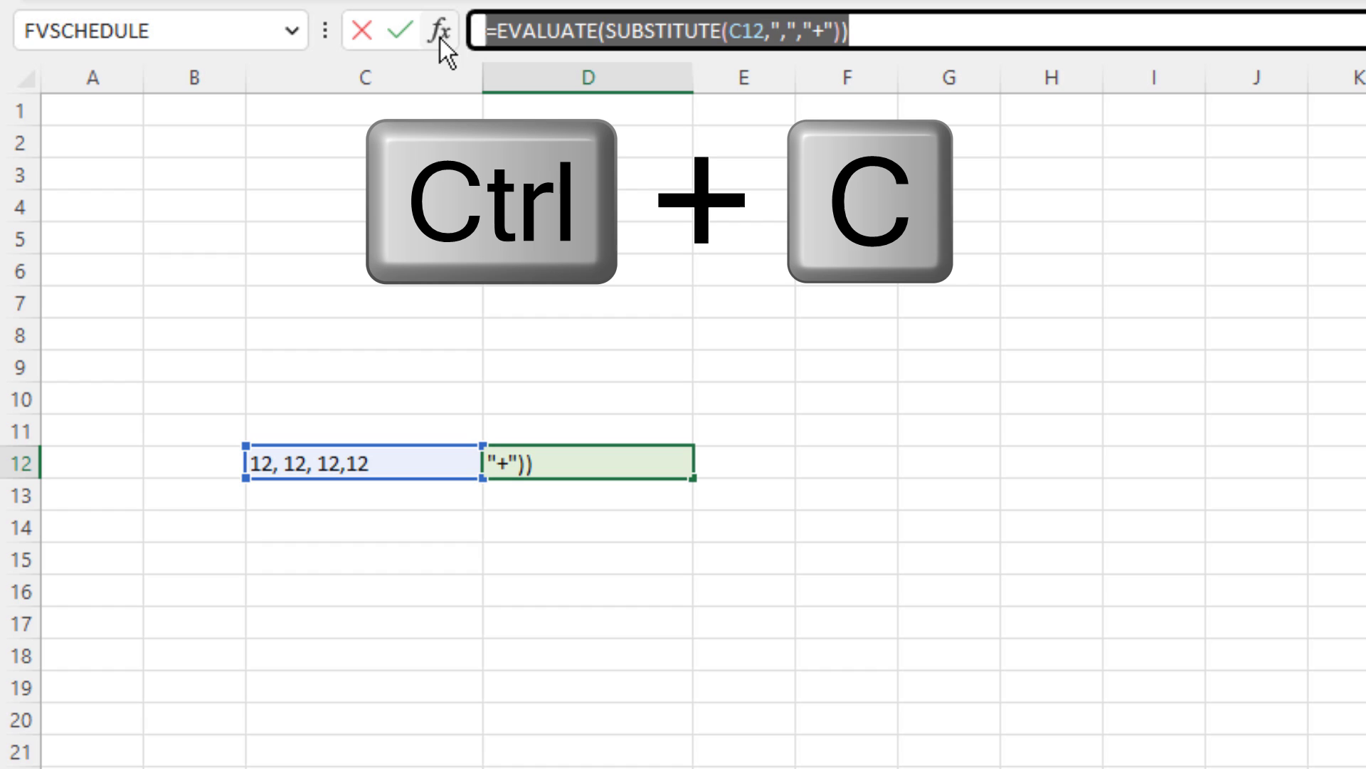
pyautogui.press('Escape')
pyautogui.hotkey('ctrl', 'F3')
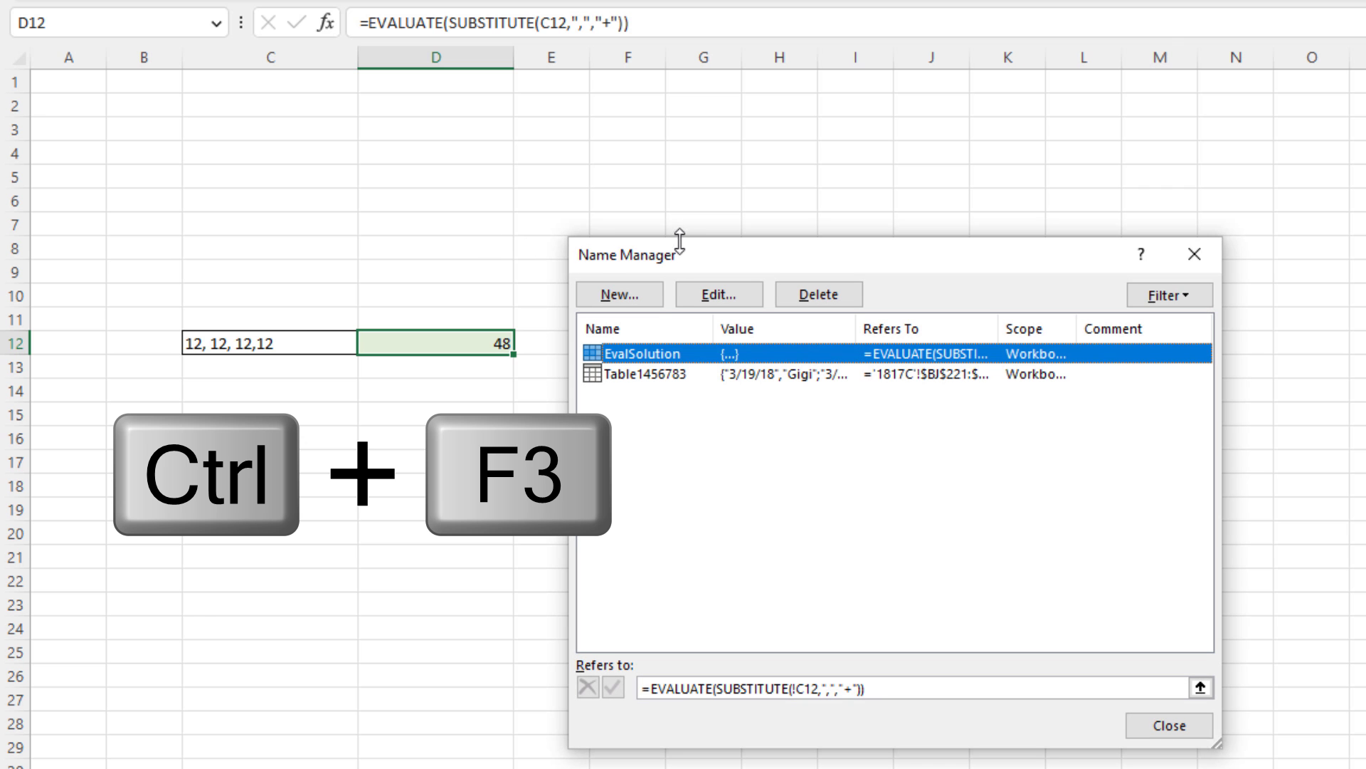
# Create a new name Eval referring to the pasted =EVALUATE(SUBSTITUTE(C12,",","+")) formula
pyautogui.click(652, 298)
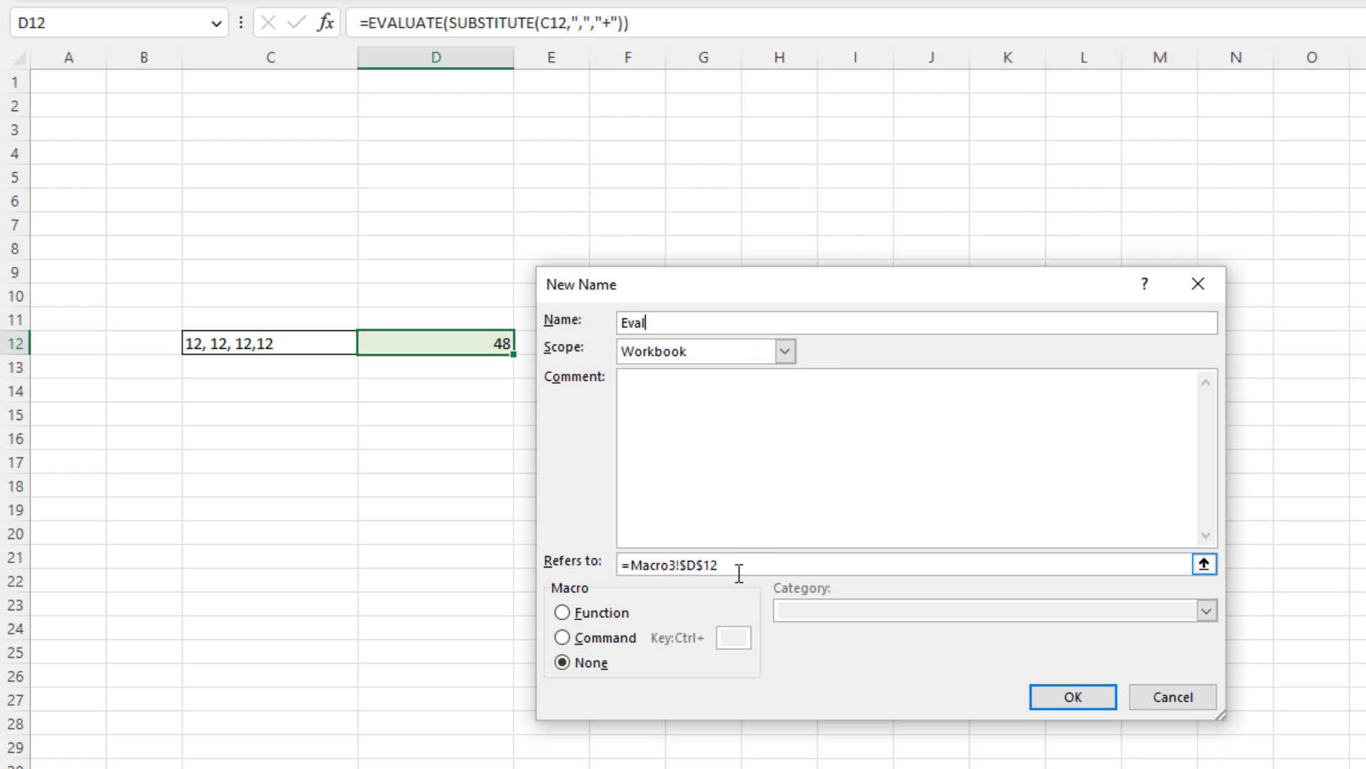
pyautogui.click(729, 565)
pyautogui.moveTo(729, 569); pyautogui.dragTo(631, 562)
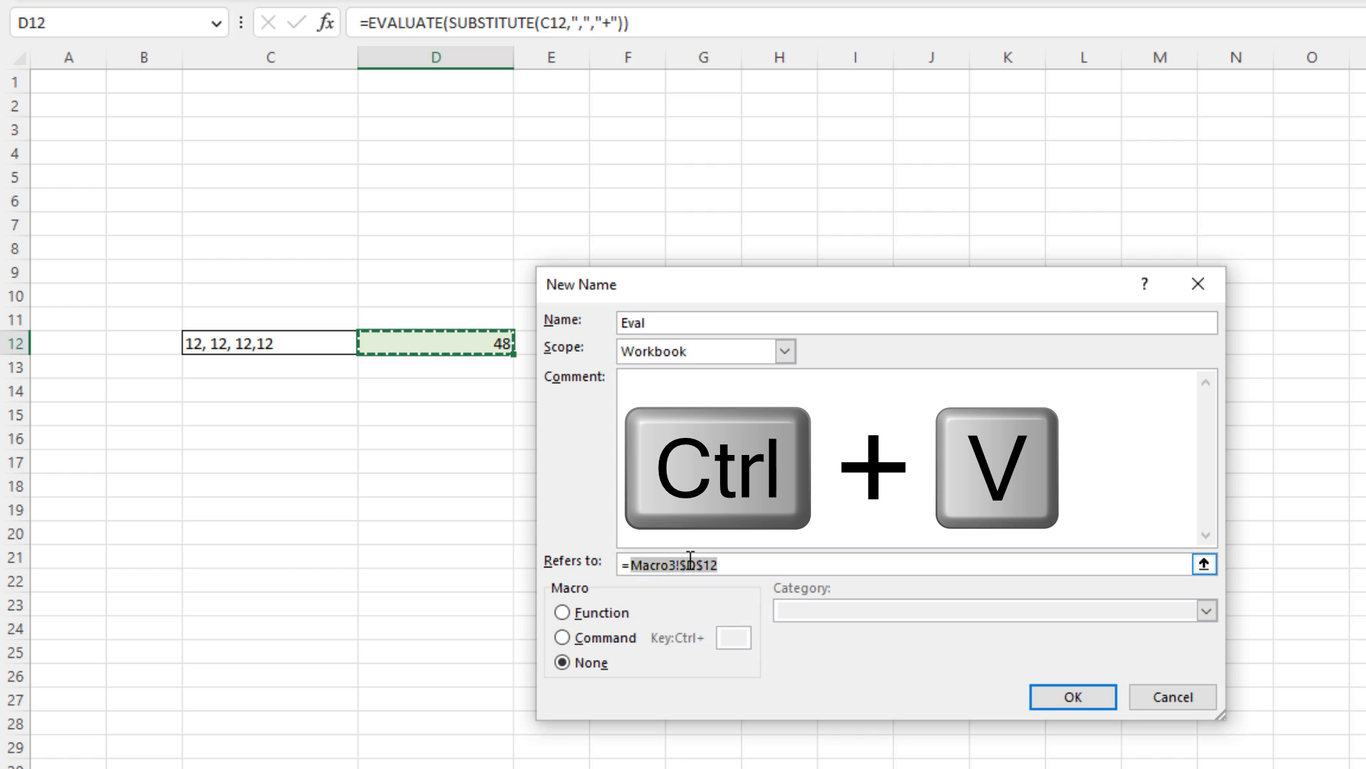
pyautogui.hotkey('ctrl', 'v')
pyautogui.press('Home')
pyautogui.press('Delete')
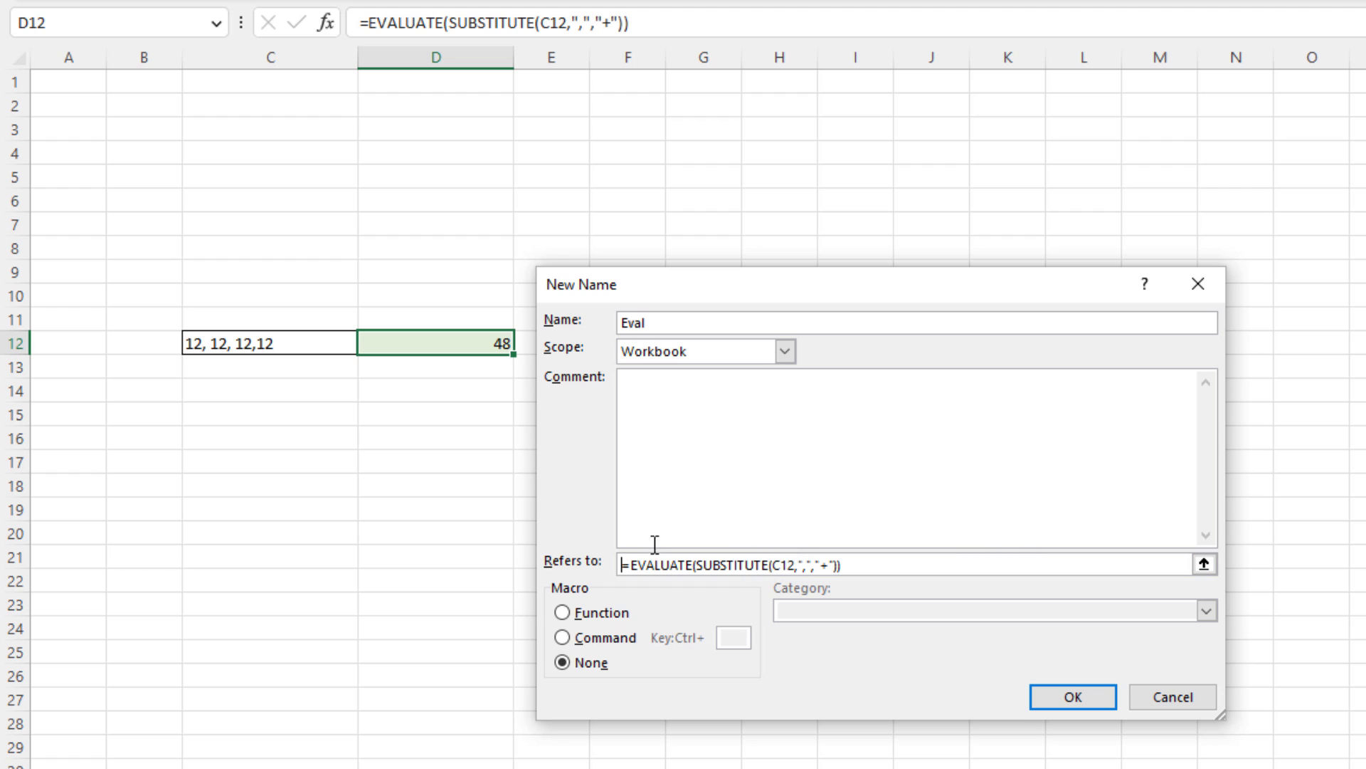
# Make the Eval definition's C12 reference fully relative and drop the sheet name
pyautogui.doubleClick(785, 566)
pyautogui.click(305, 343)
pyautogui.press('F4')
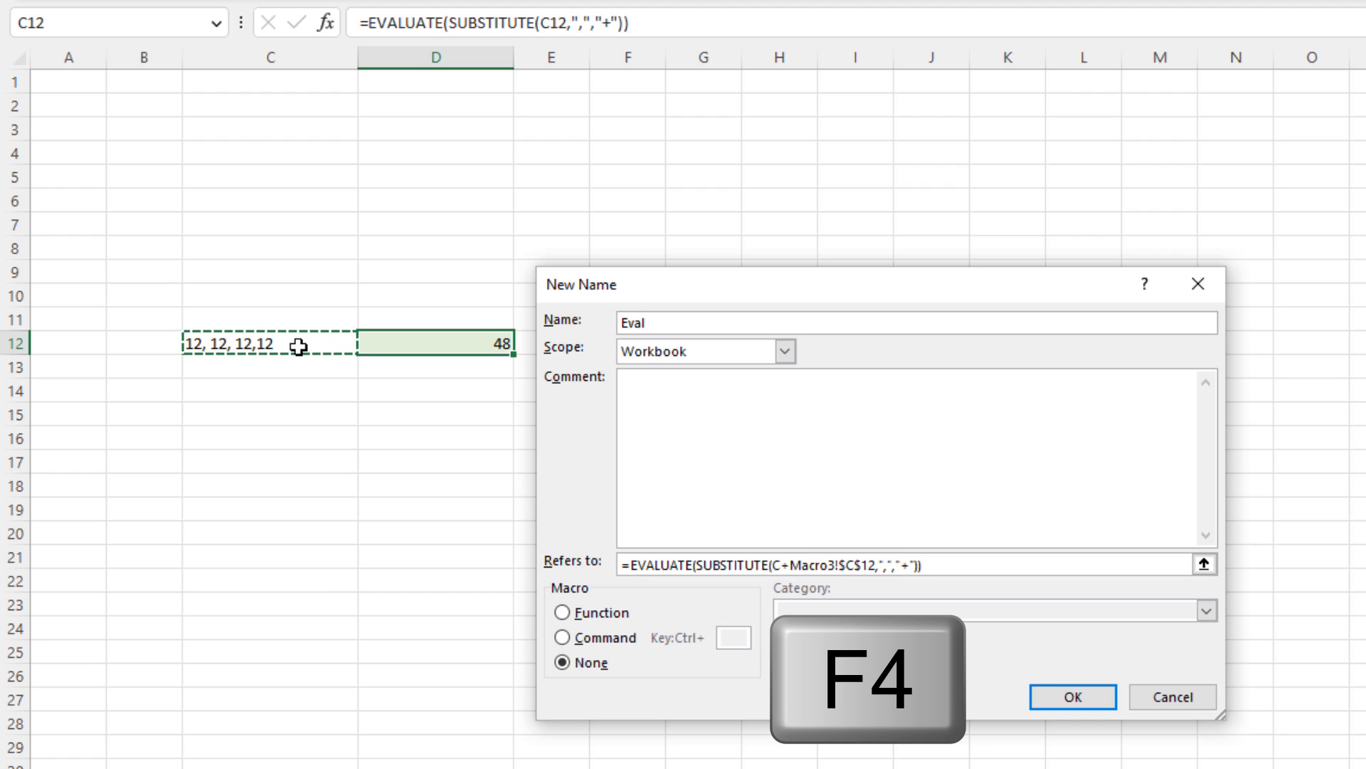
pyautogui.press('F4')
pyautogui.press('F4')
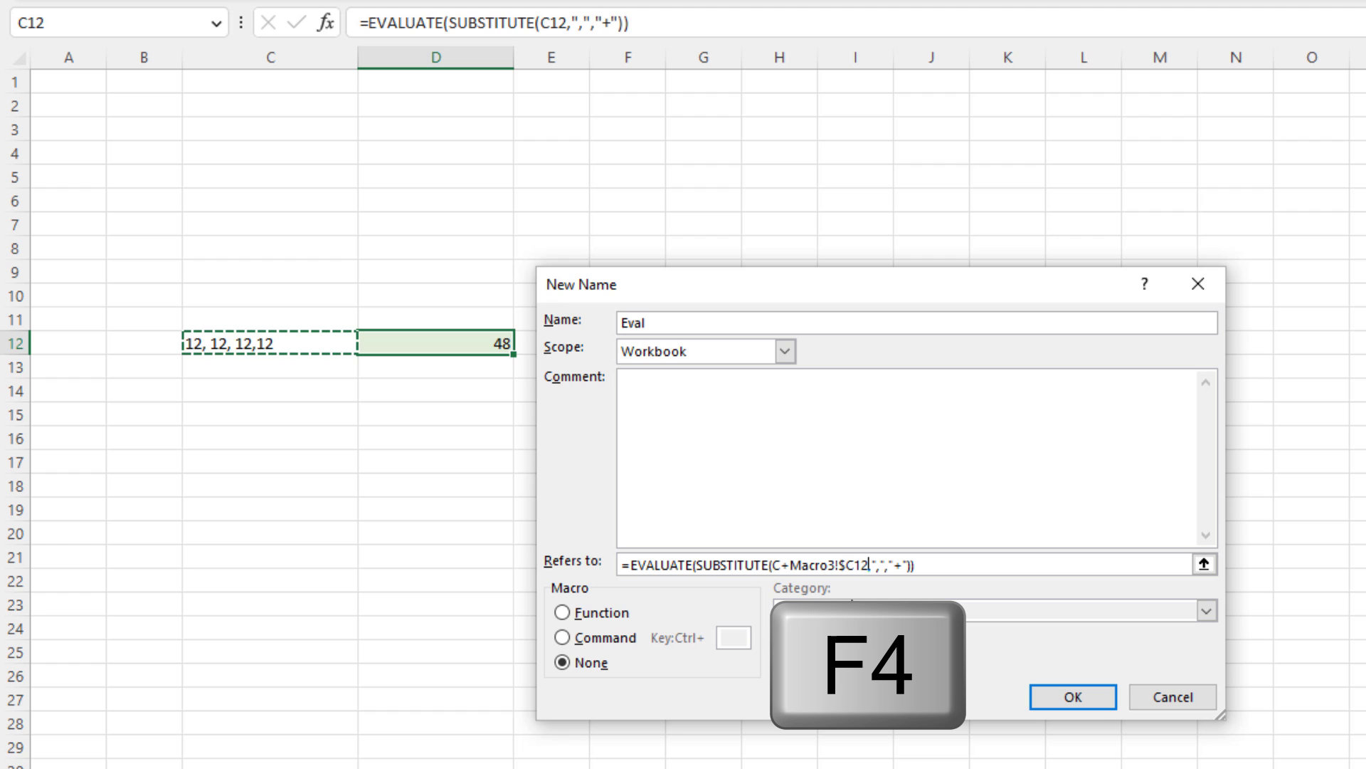
pyautogui.press('F4')
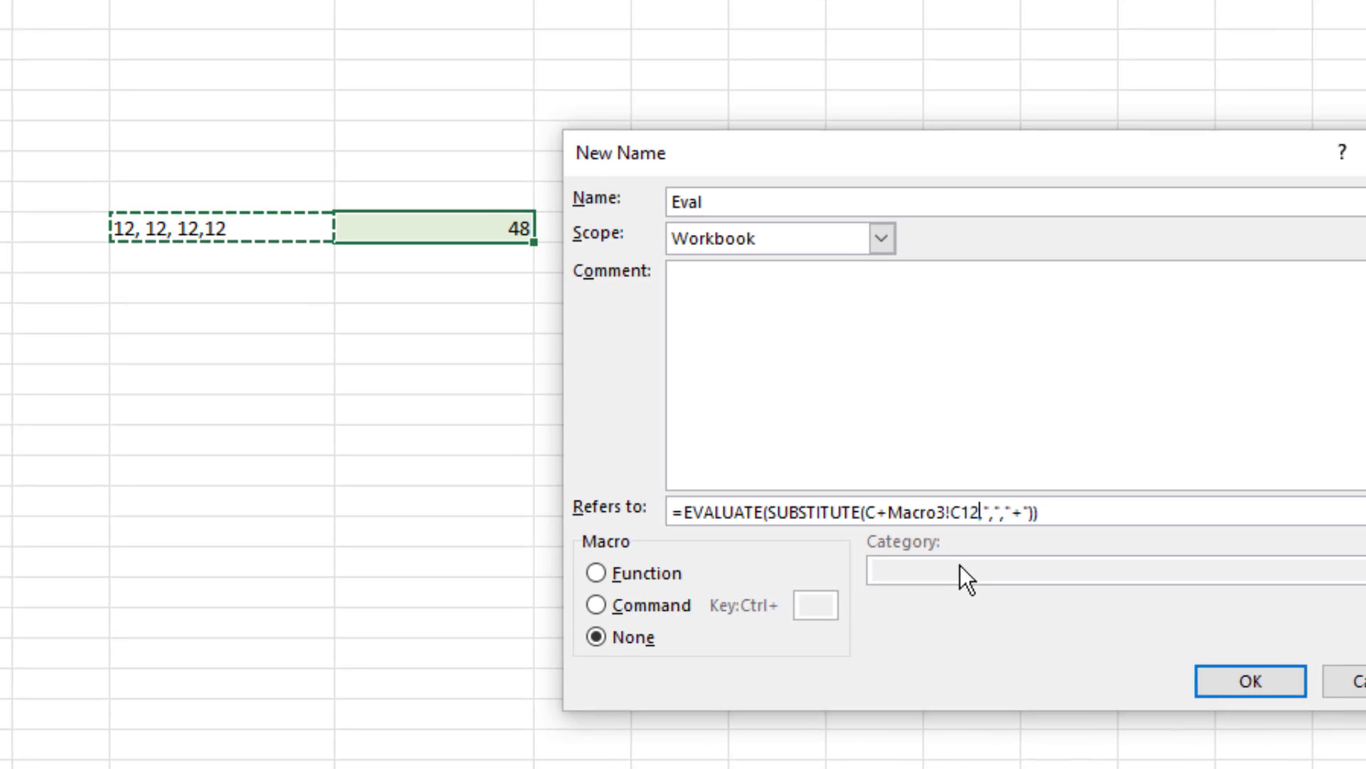
pyautogui.click(948, 512)
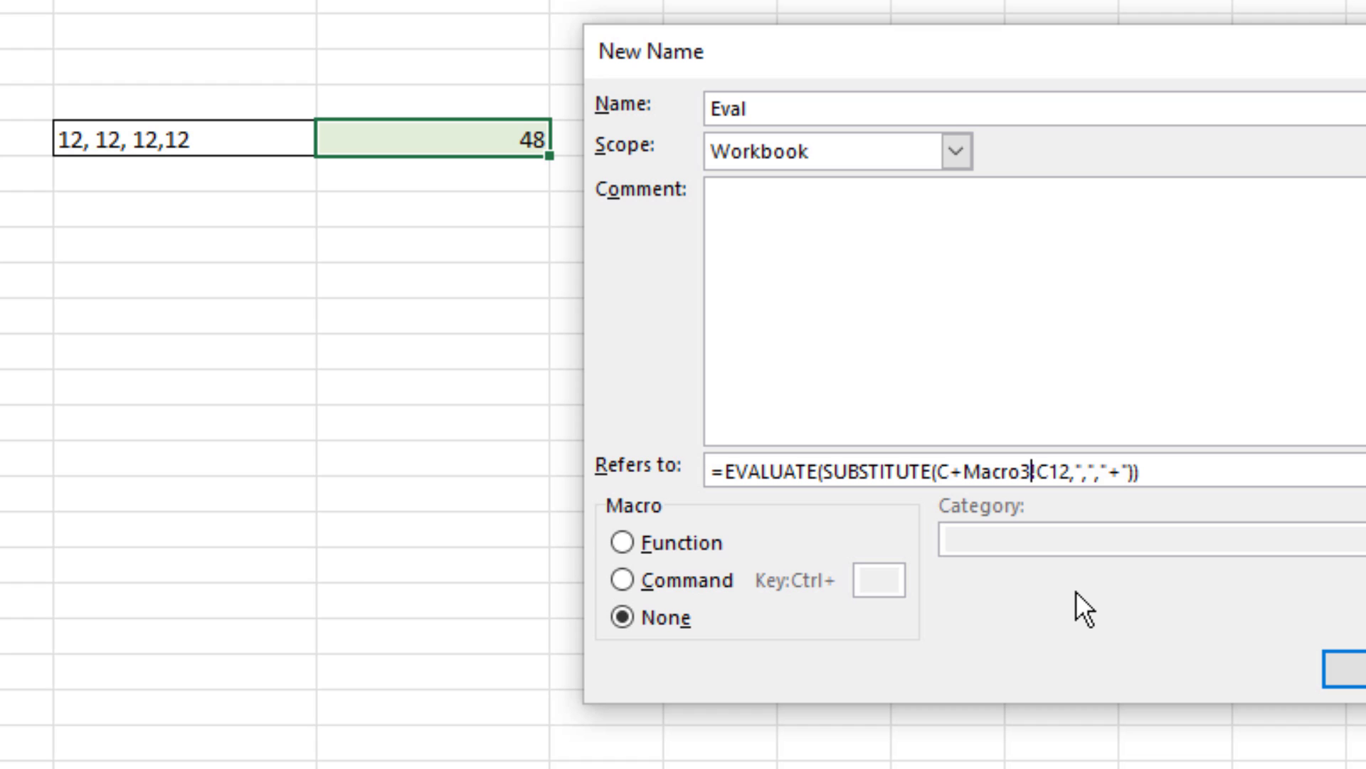
pyautogui.press('BackSpace')
pyautogui.press('BackSpace')
pyautogui.press('BackSpace')
pyautogui.press('BackSpace')
pyautogui.press('BackSpace')
pyautogui.press('BackSpace')
pyautogui.press('BackSpace')
pyautogui.press('BackSpace')
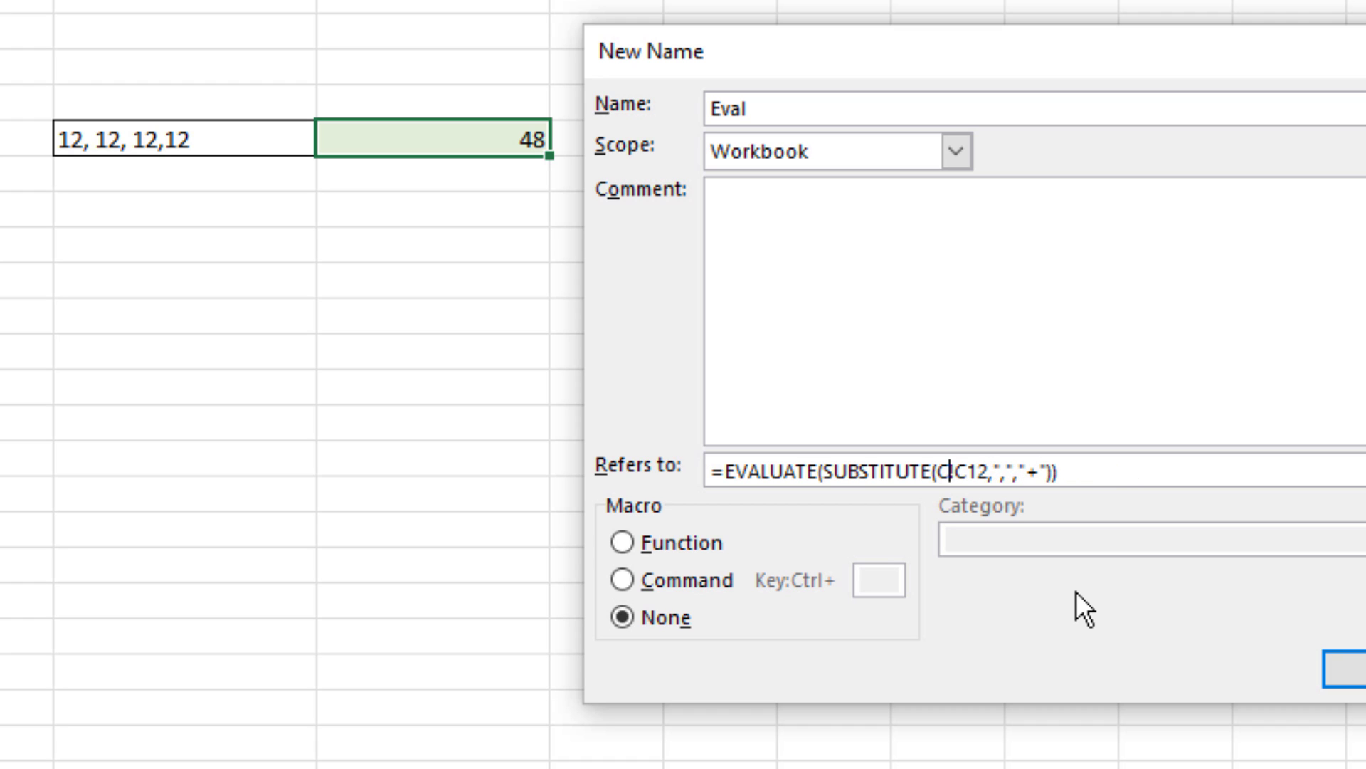
pyautogui.click(1102, 472)
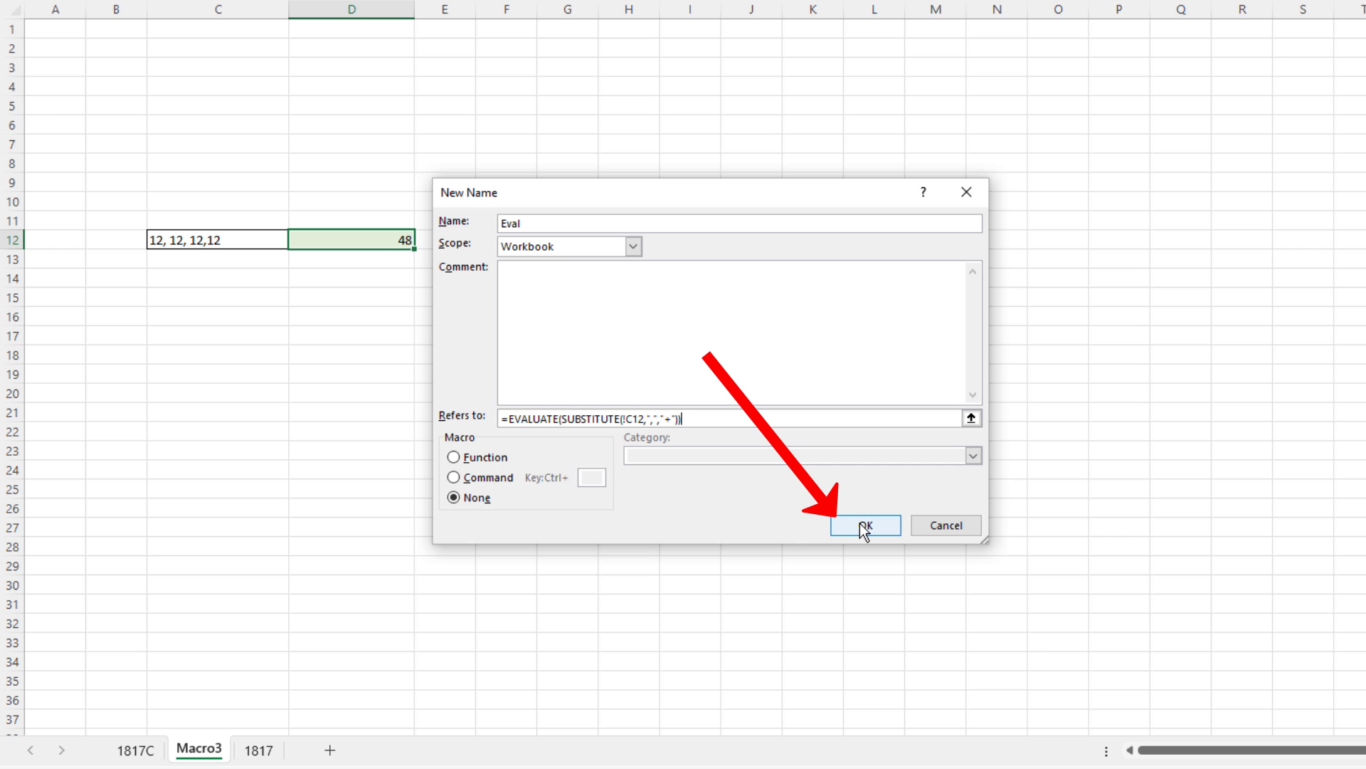
# Save the Eval name, close Name Manager and return to sheet 1817
pyautogui.click(864, 527)
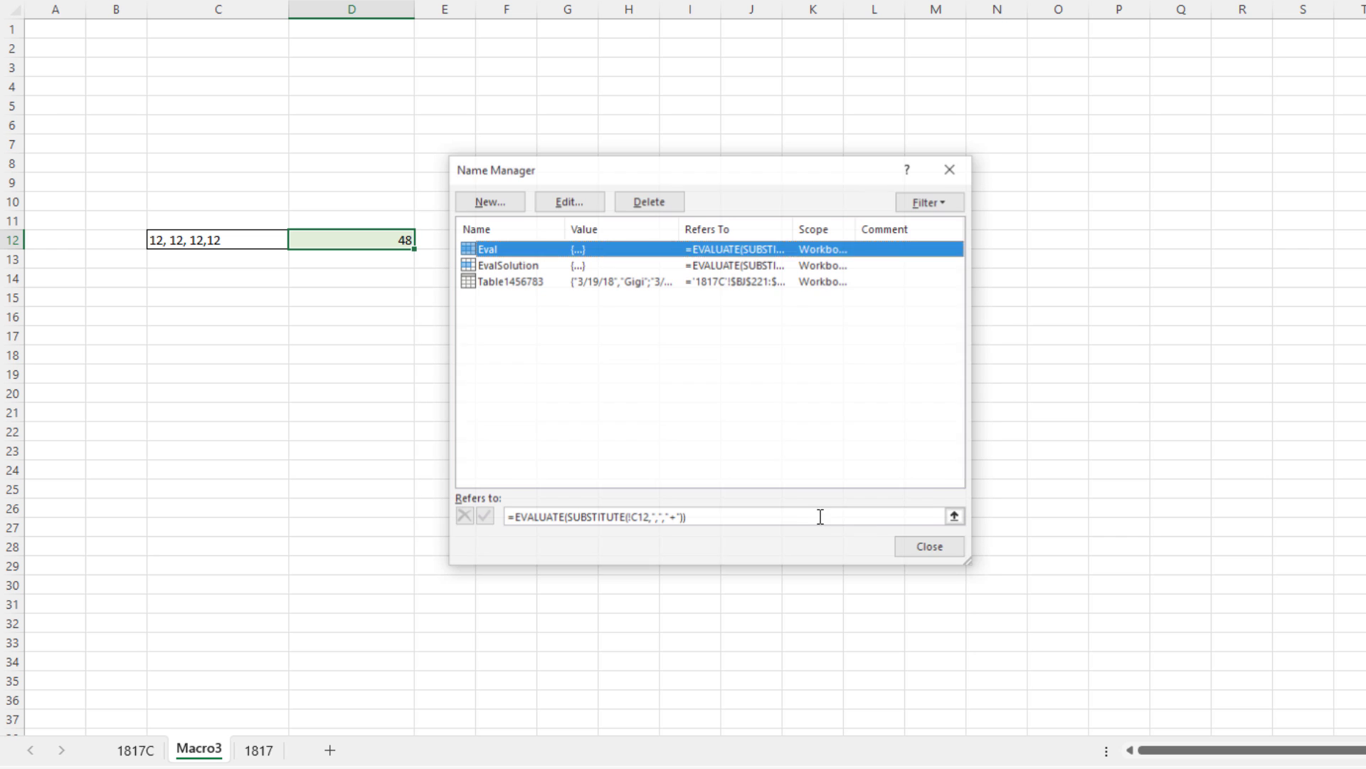
pyautogui.click(934, 548)
pyautogui.click(259, 750)
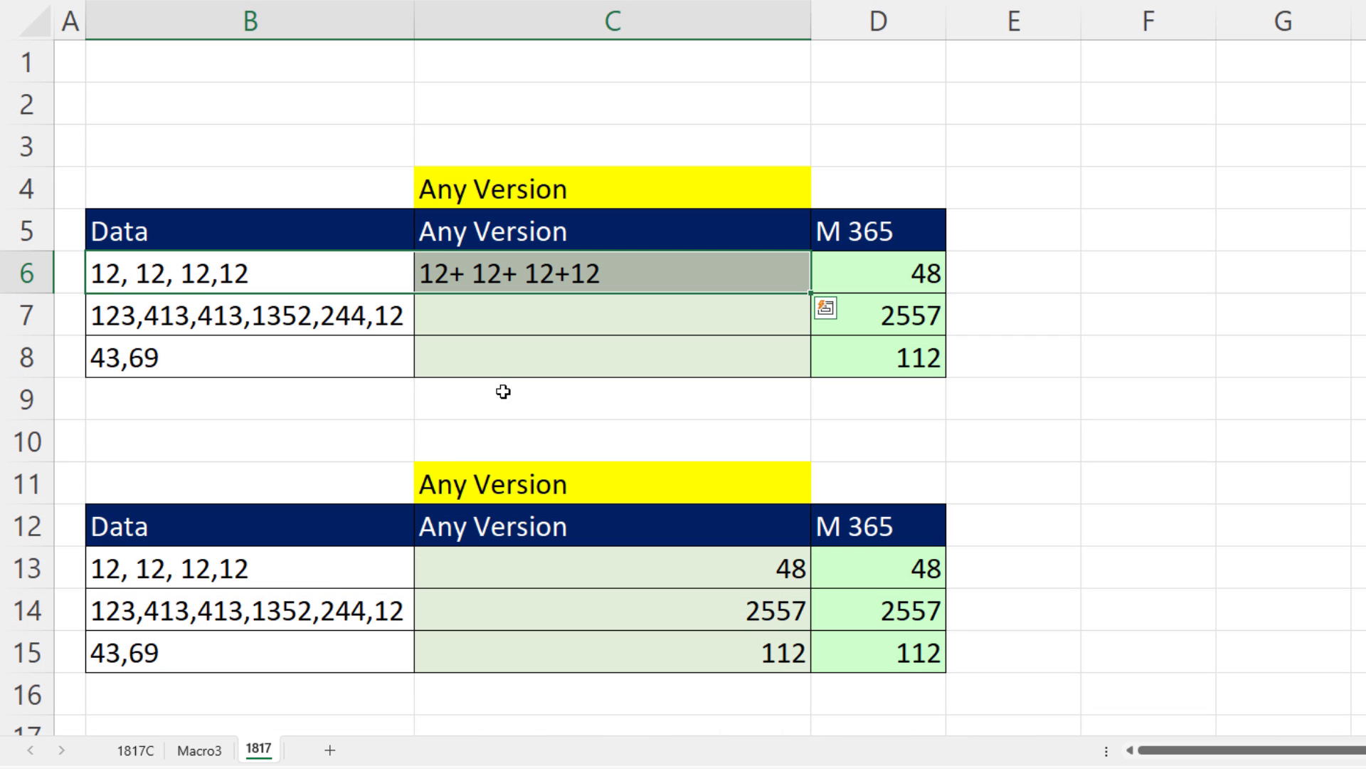
# Enter =Eval in C6, fill it down to C8, and retype =Eval in C8
pyautogui.click(555, 275)
pyautogui.write('=ev')
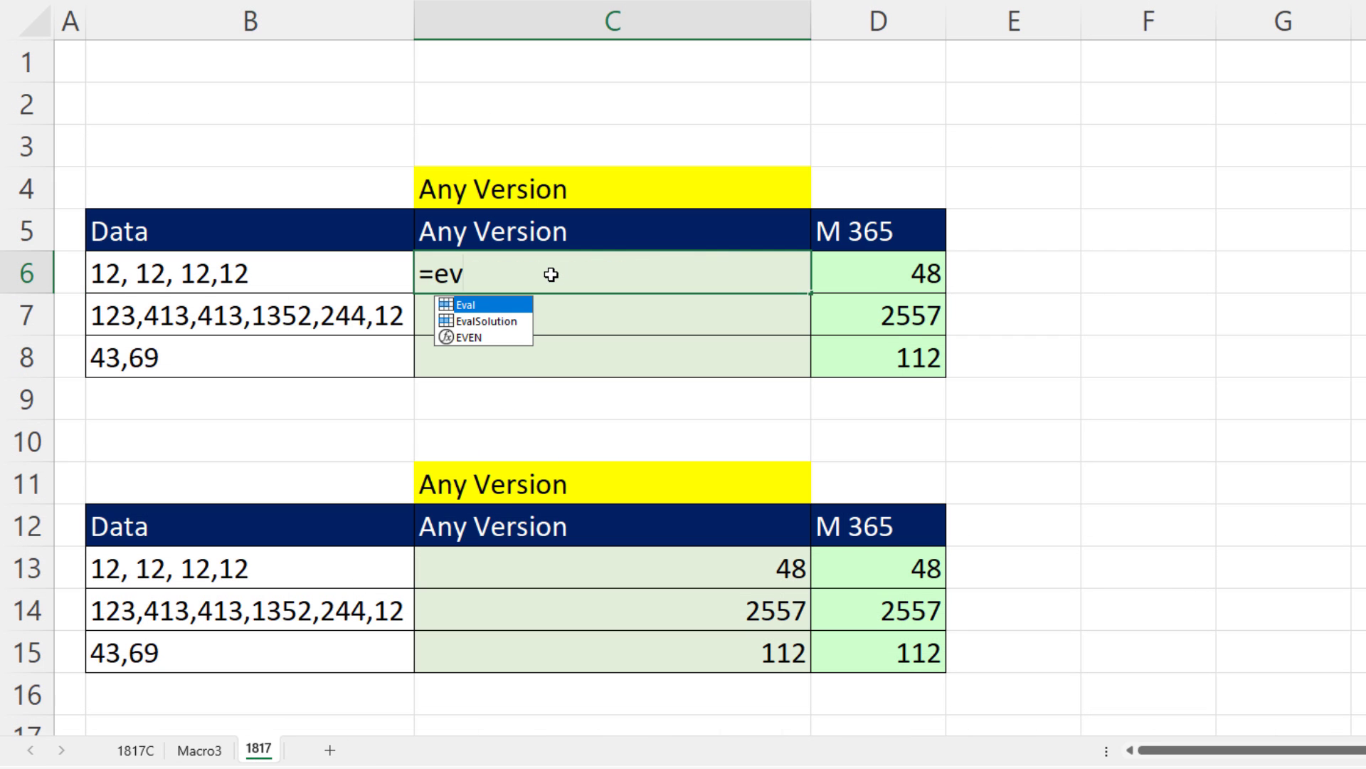
pyautogui.press('Tab')
pyautogui.hotkey('ctrl', 'Return')
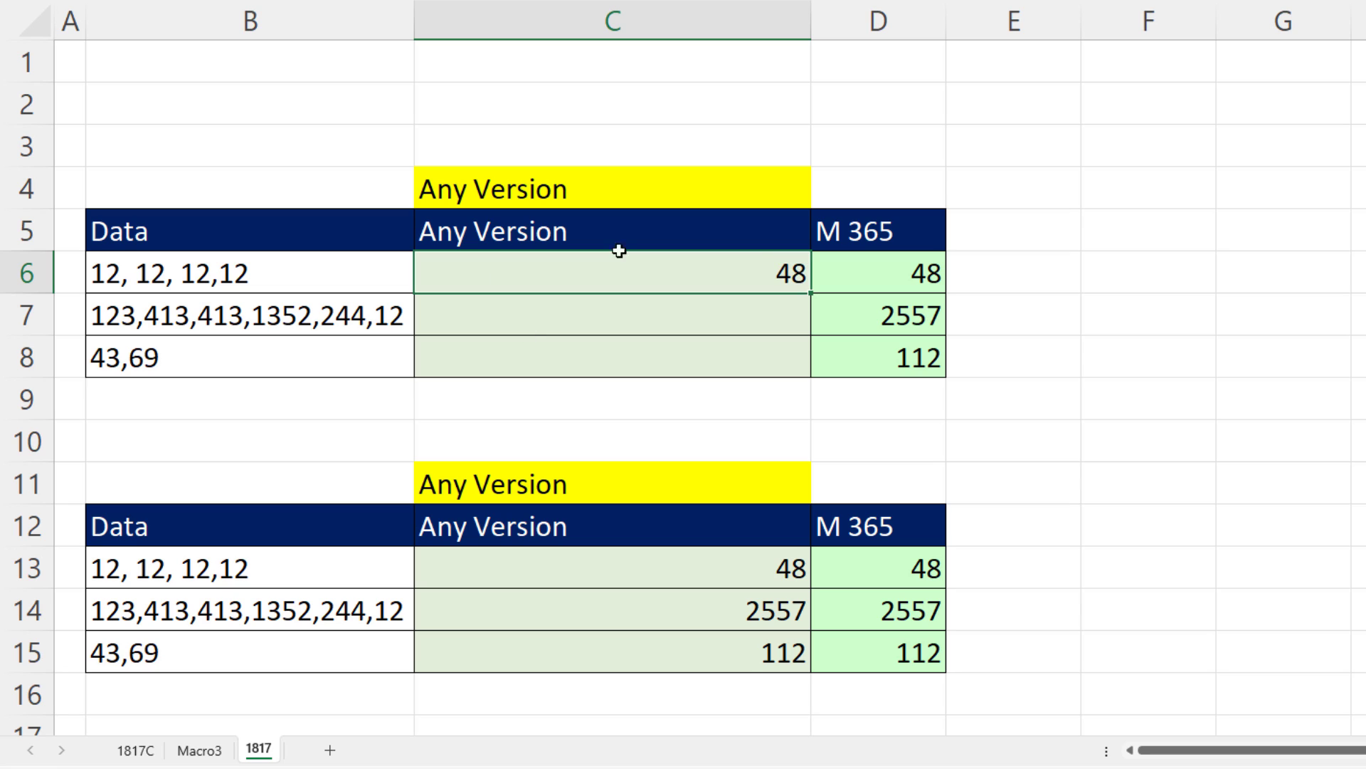
pyautogui.doubleClick(810, 293)
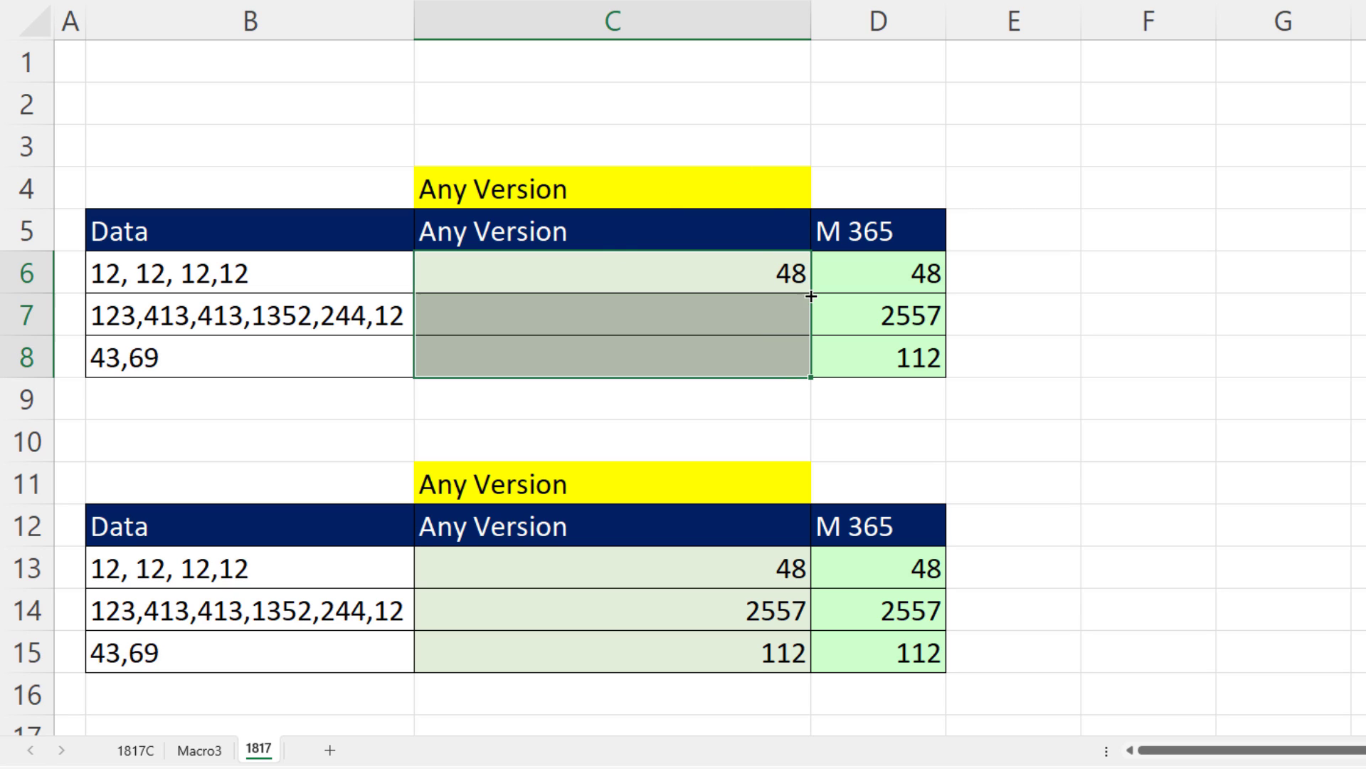
pyautogui.click(776, 354)
pyautogui.write('=Eval')
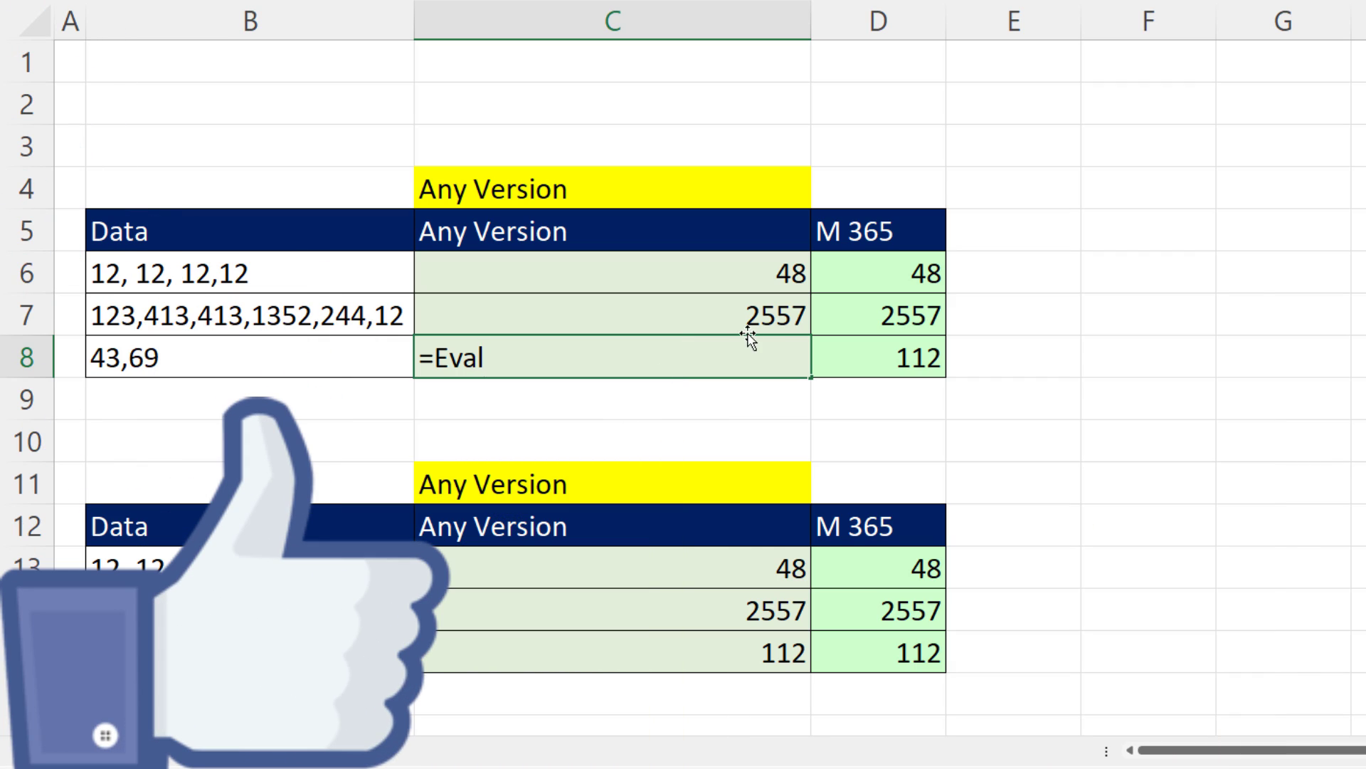
# Confirm C8's Eval formula returning 112 and display D8's =SUM(--TEXTSPLIT(B8,",")) formula for comparison
pyautogui.hotkey('ctrl', 'Return')
pyautogui.doubleClick(875, 353)
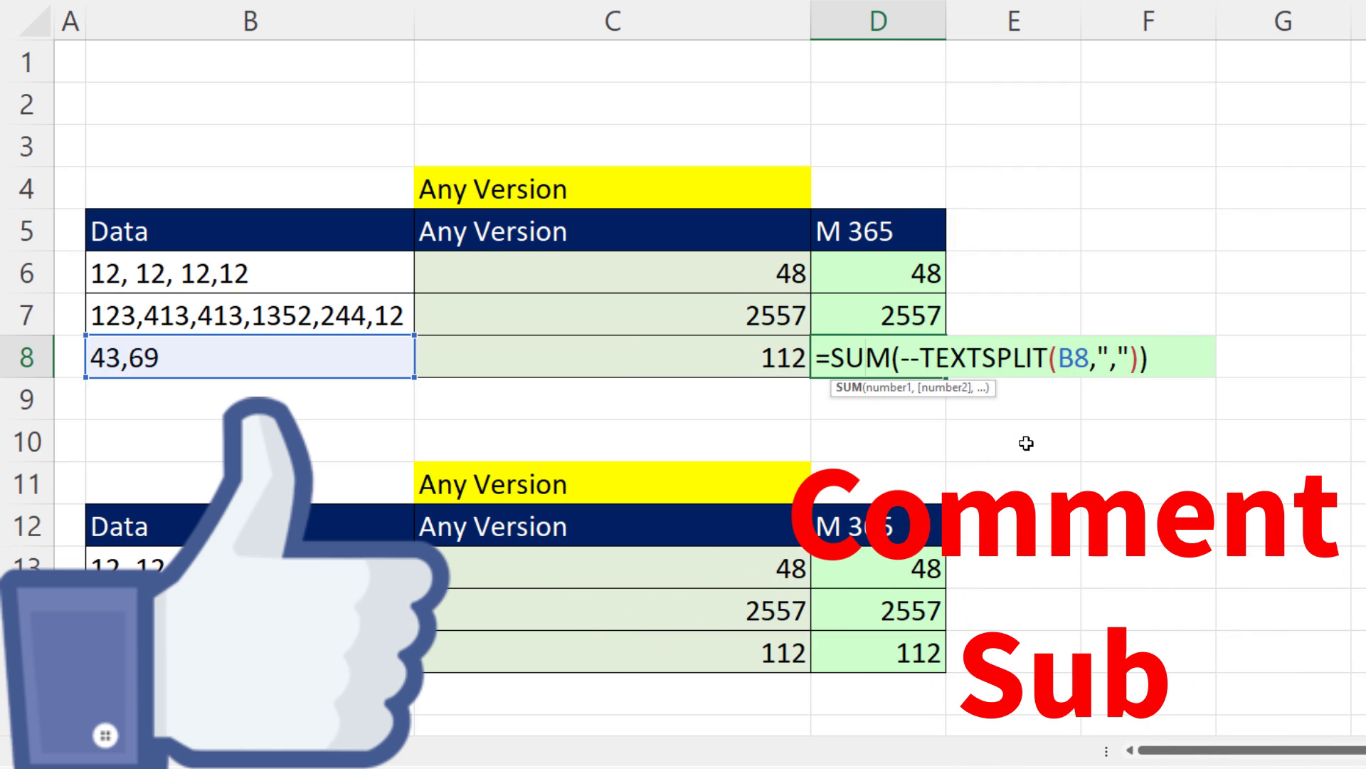